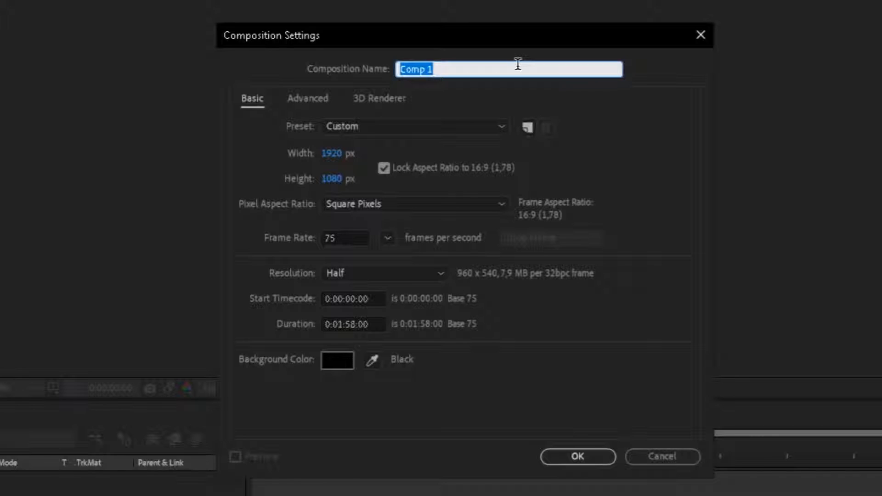
Create a 1920 × 1080 composition named Tutorial at 60 frames per second and turn off the transparency grid.
type("Tutorial")
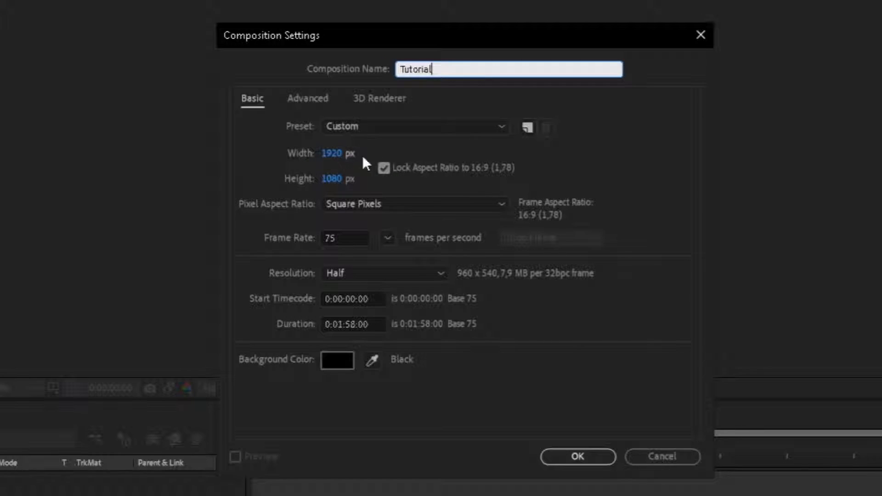
left_click(137, 233)
left_click(358, 237)
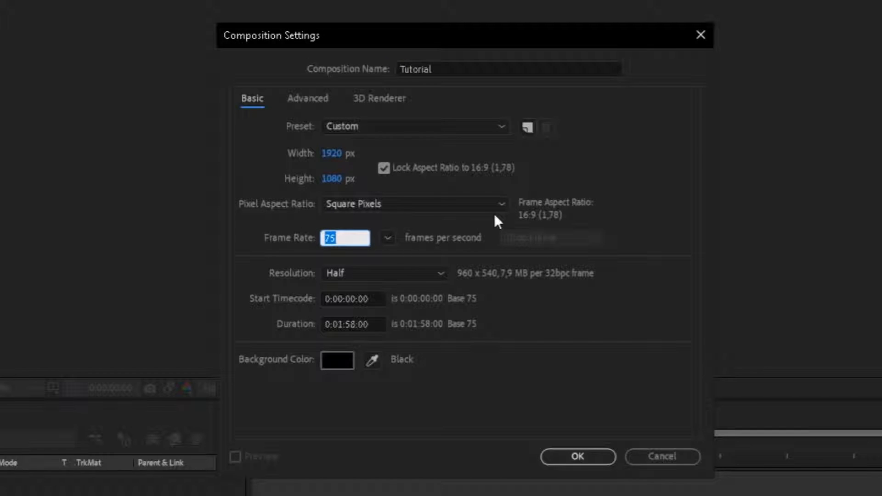
type("60")
left_click(529, 395)
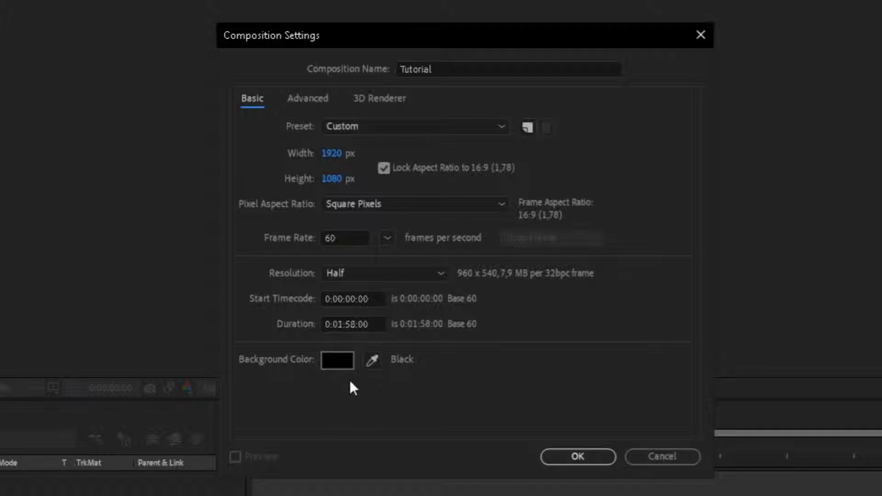
left_click(596, 456)
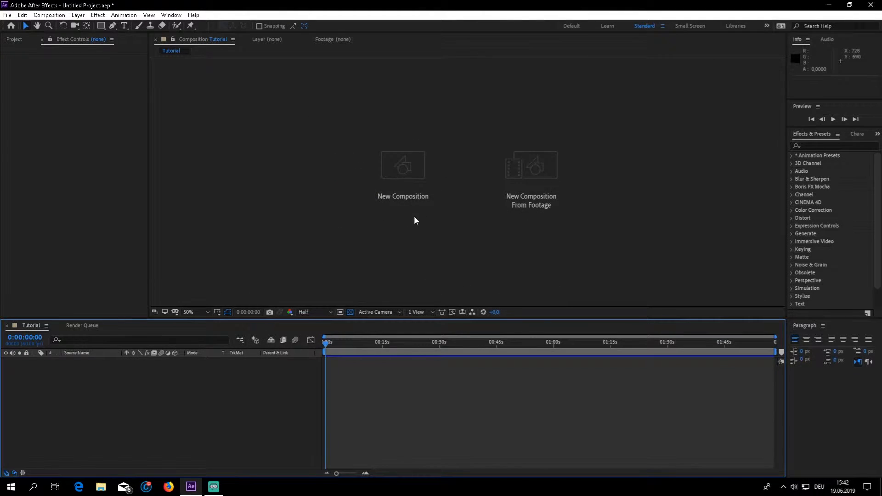
left_click(350, 312)
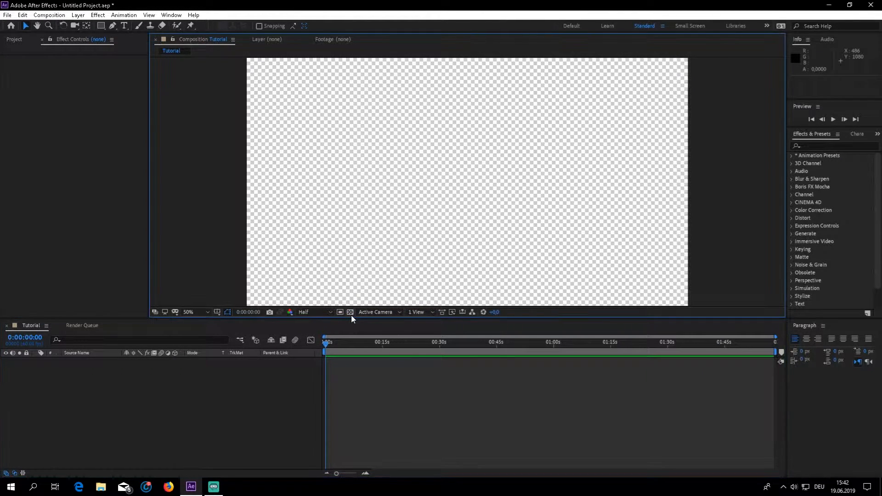
left_click(72, 135)
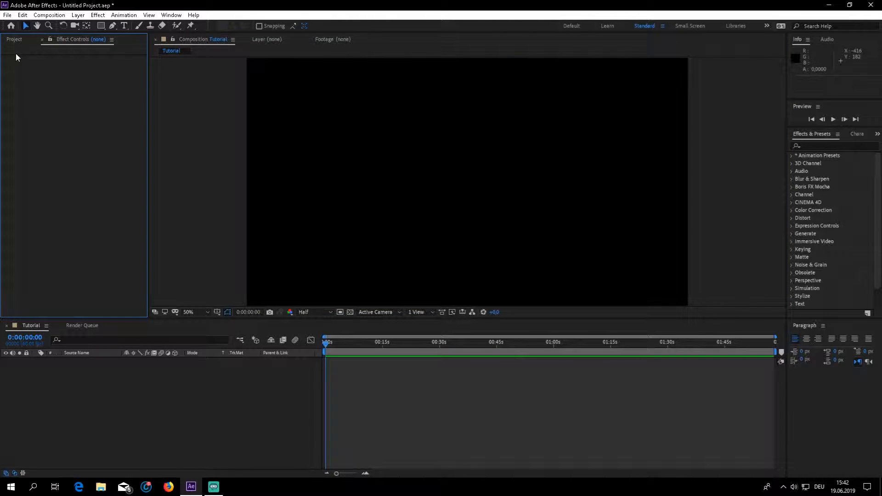
Import BLACK.jpg and day dream icon.png from the Obrazy folder as footage, using multiple-file import.
left_click(14, 39)
right_click(19, 202)
mouse_move(87, 248)
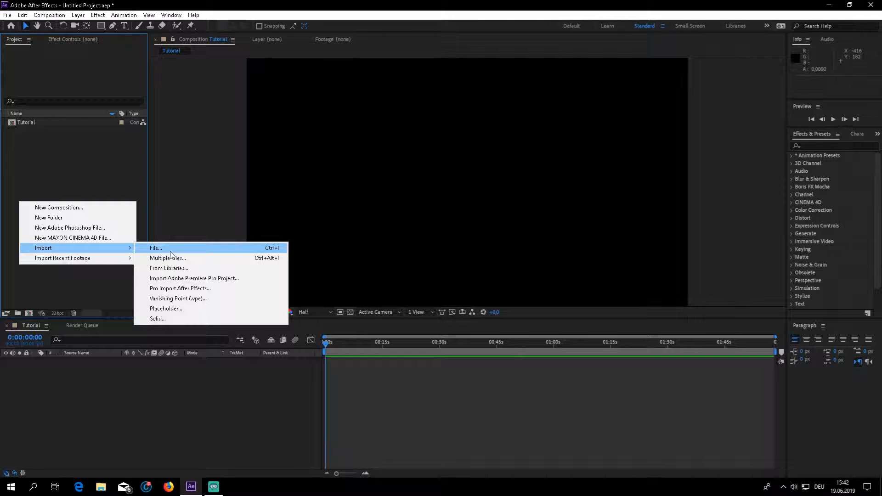
left_click(170, 258)
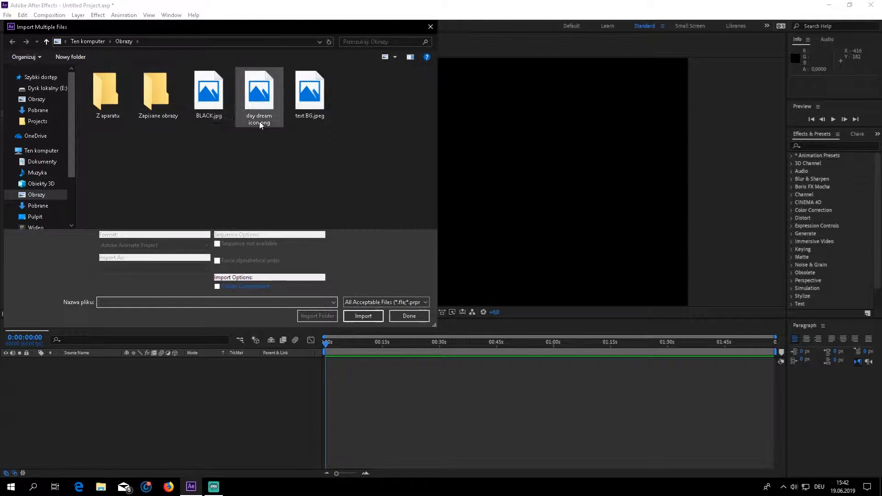
left_click(209, 99)
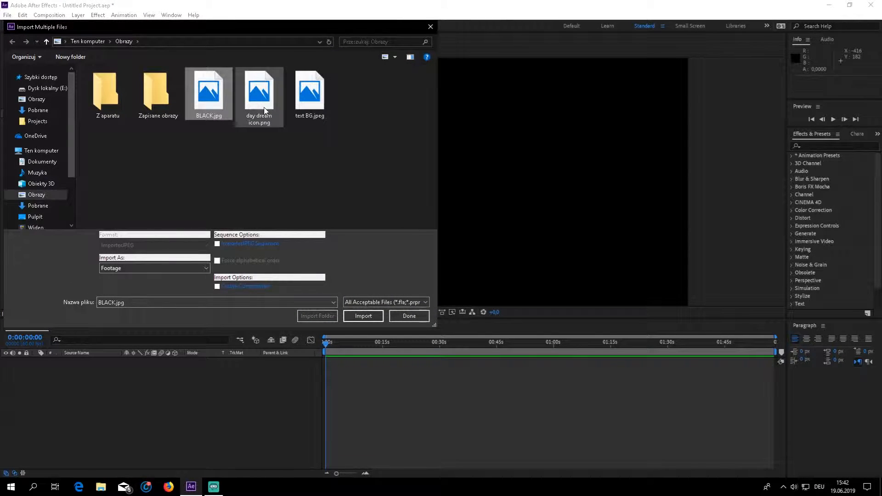
left_click(362, 315)
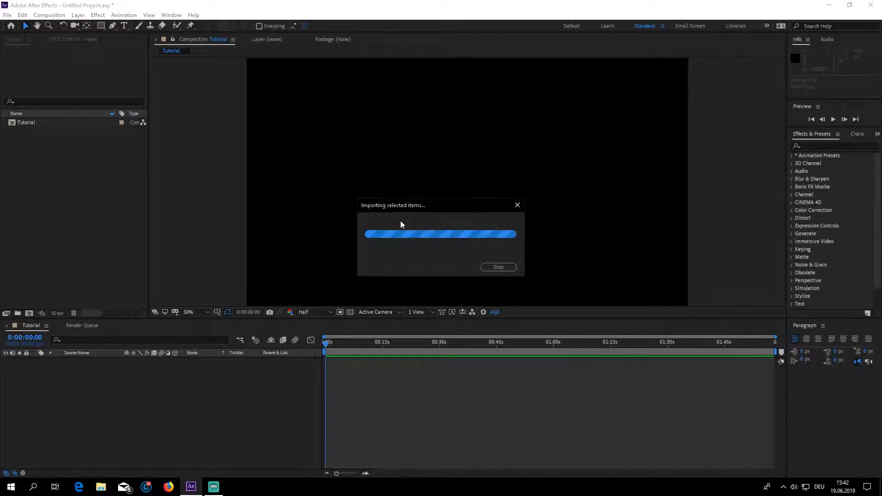
left_click(259, 98)
left_click(360, 309)
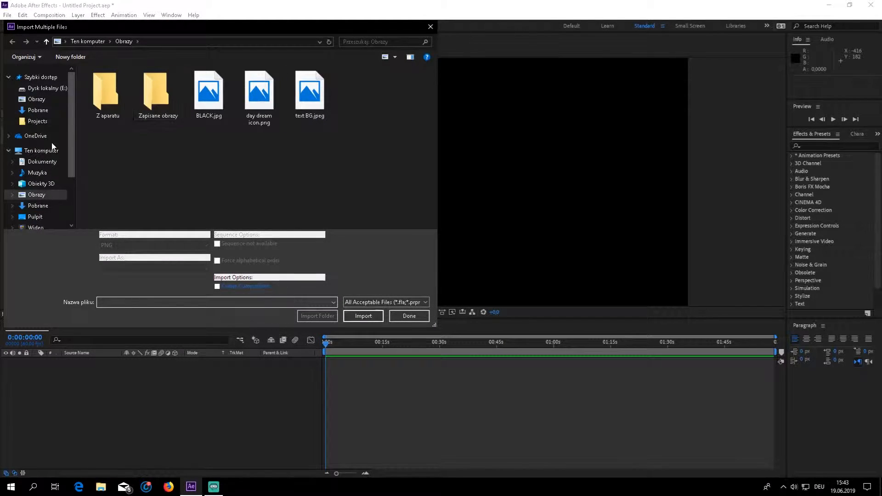
Import the Daydream 8D AUDIO file from FL Studio\Projects on drive E and finish the multiple-file import.
scroll(53, 146, "down", 3)
left_click(46, 198)
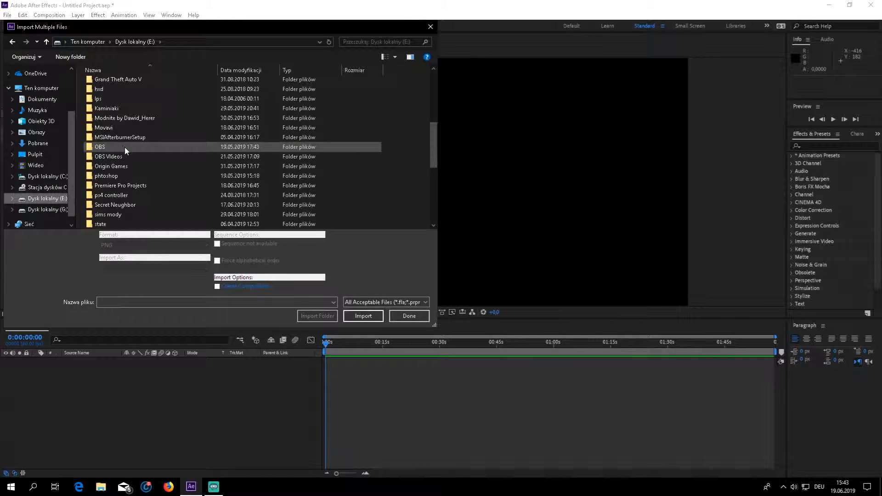
scroll(121, 147, "up", 3)
double_click(117, 133)
double_click(110, 133)
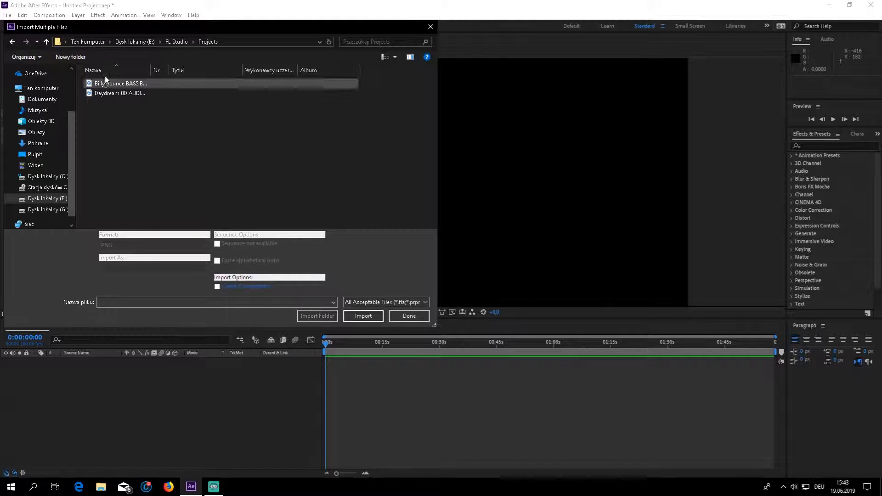
left_click(116, 94)
left_click(361, 317)
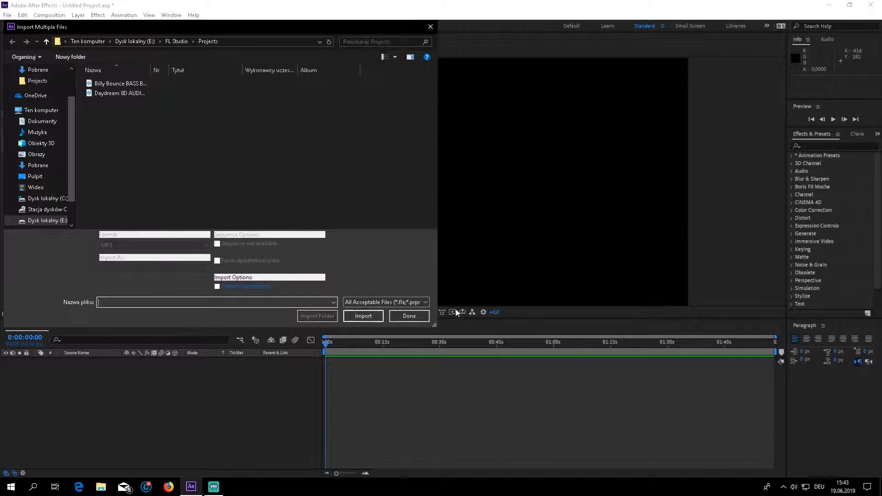
left_click(421, 315)
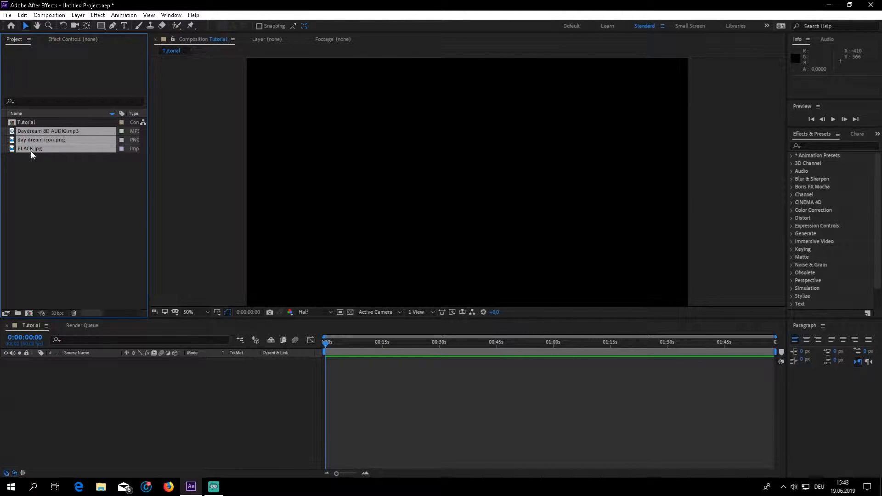
Add the audio file, day dream icon.png and BLACK.jpg as layers to the Tutorial timeline.
left_click_drag(47, 134, 56, 376)
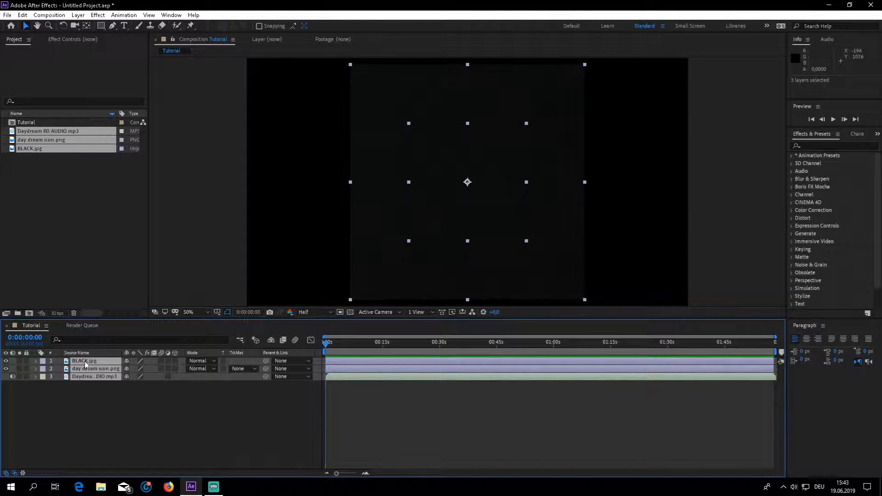
left_click(118, 397)
Scale the BLACK.jpg layer to 211% so it fills the frame, and collapse its Scale property.
left_click(95, 360)
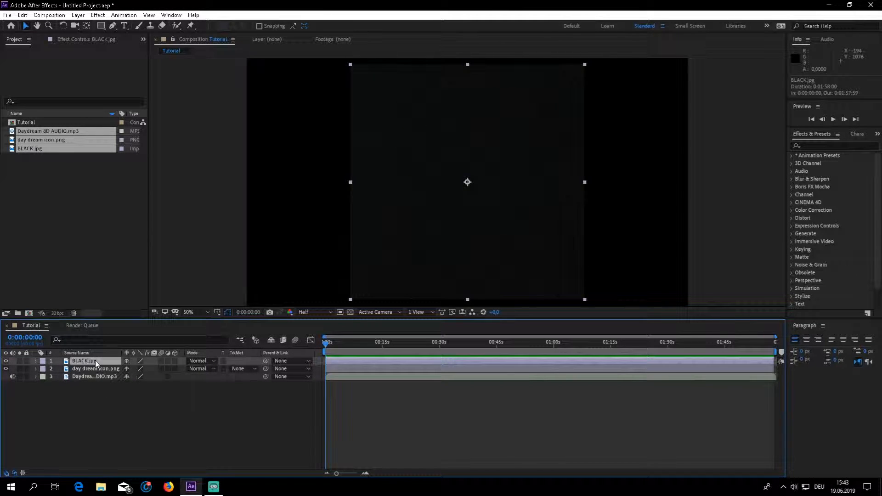
key("ctrl+s")
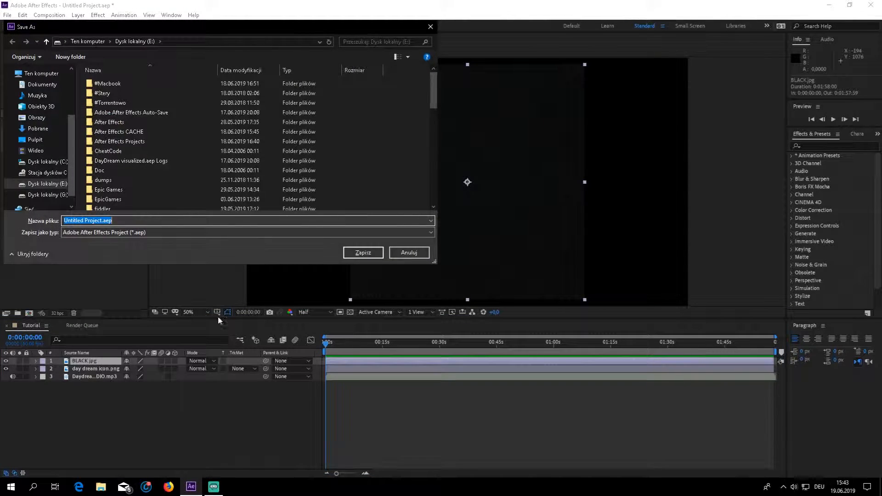
left_click(392, 254)
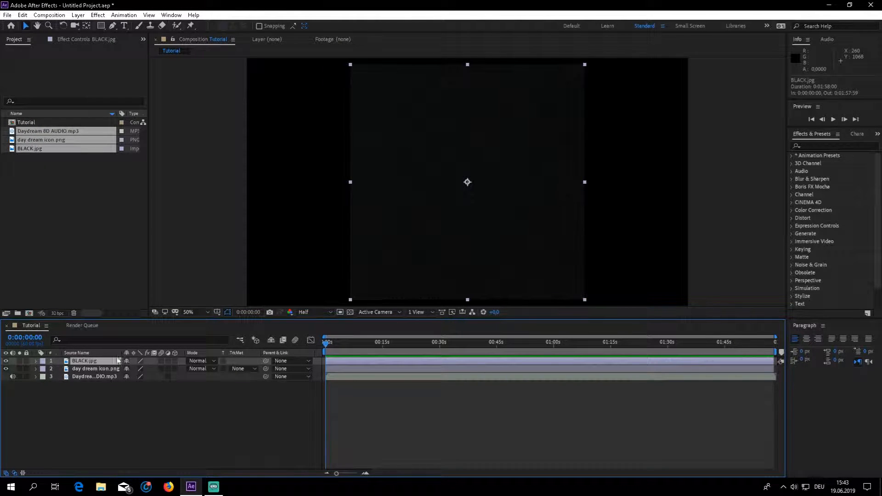
key("s")
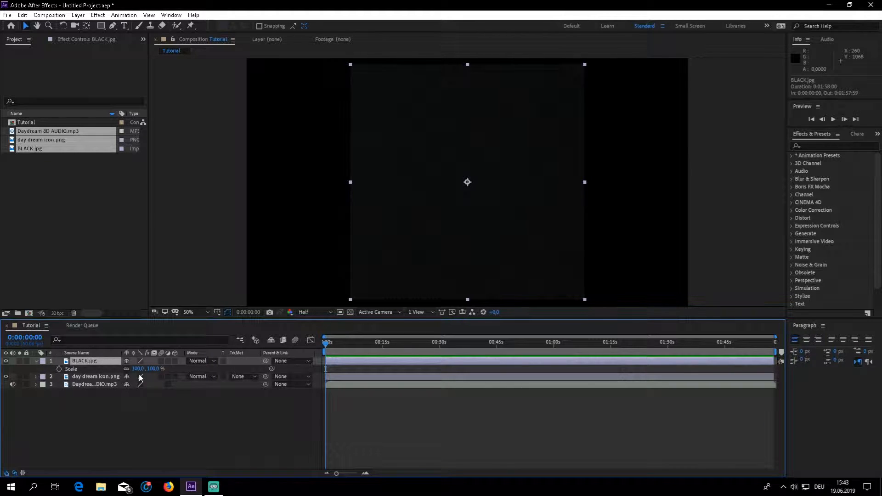
left_click_drag(138, 368, 179, 355)
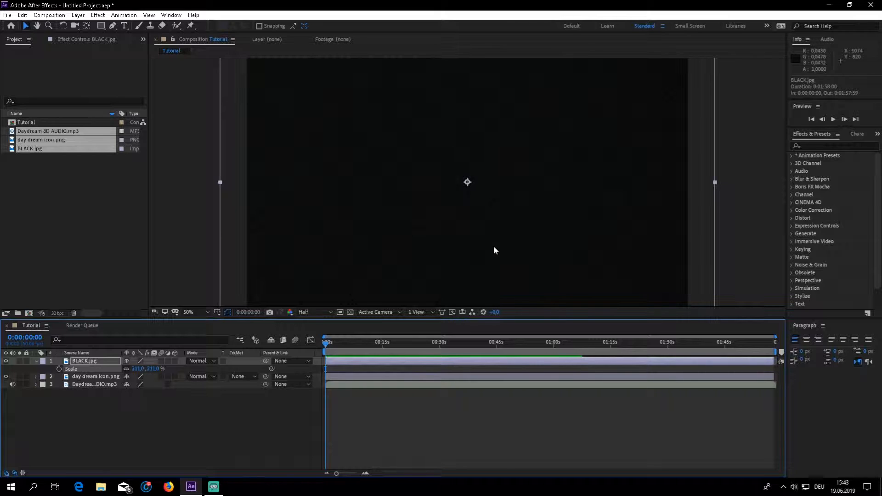
left_click(103, 233)
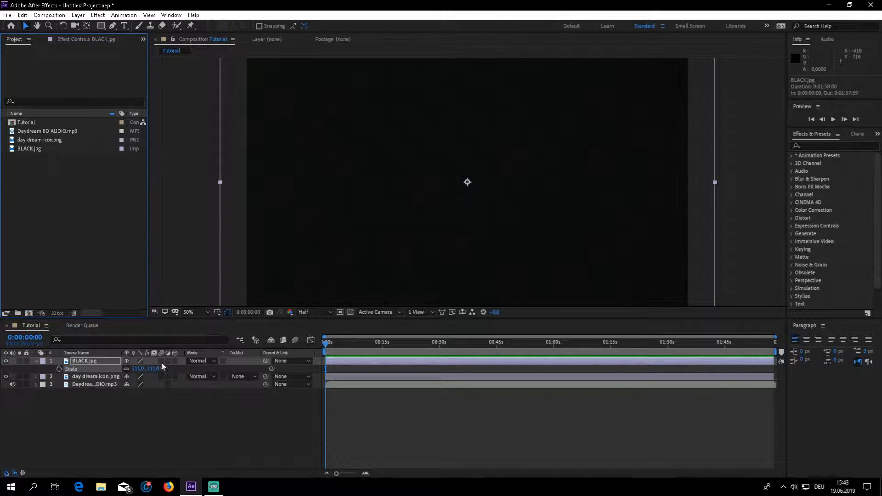
left_click(138, 414)
left_click(96, 360)
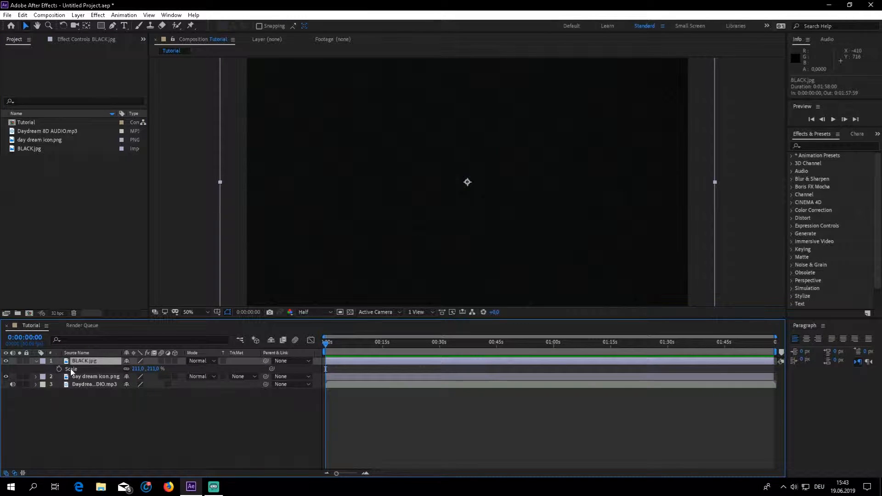
key("s")
left_click(85, 426)
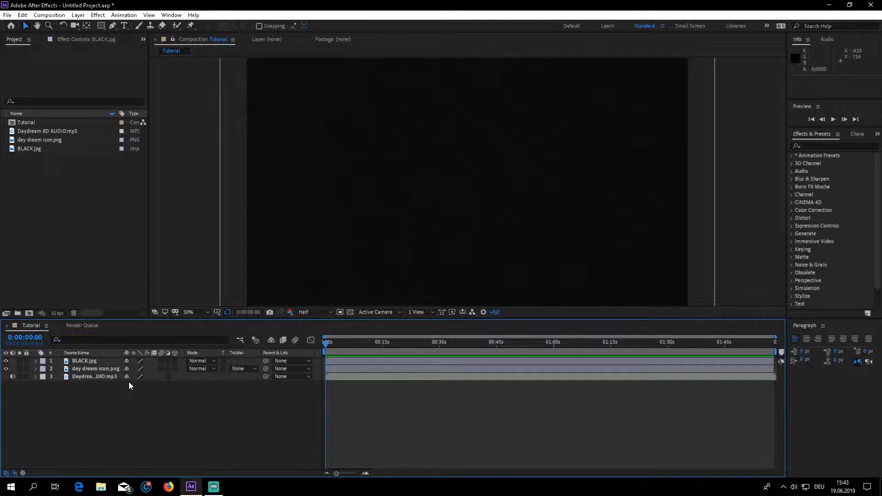
Check the system sound volume and preview the composition's opening seconds, returning the playhead to the start.
left_click(793, 486)
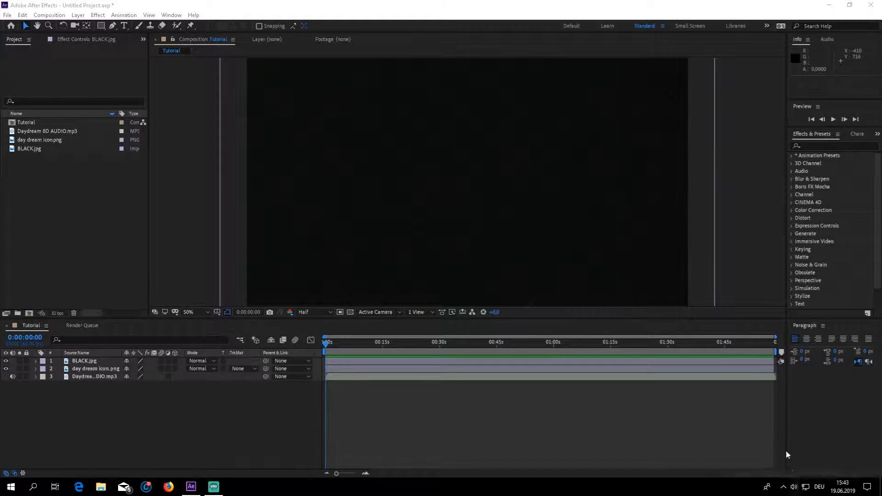
left_click(789, 445)
left_click(772, 420)
left_click(251, 386)
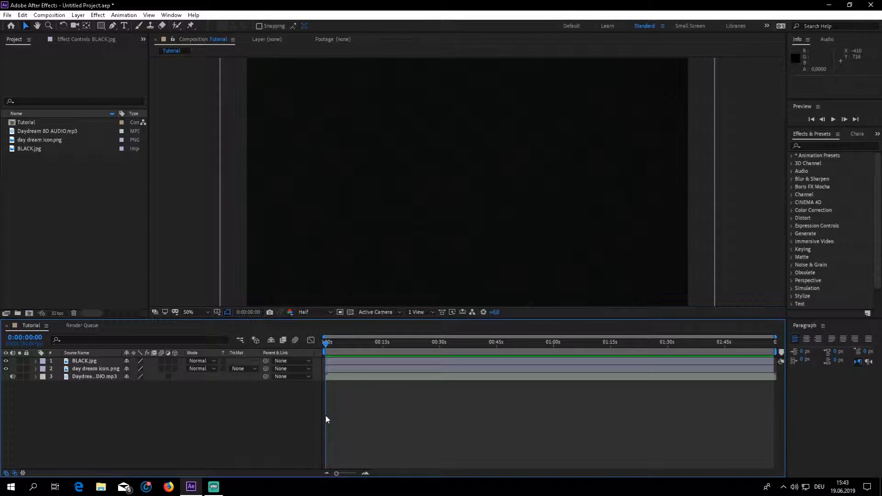
key("space")
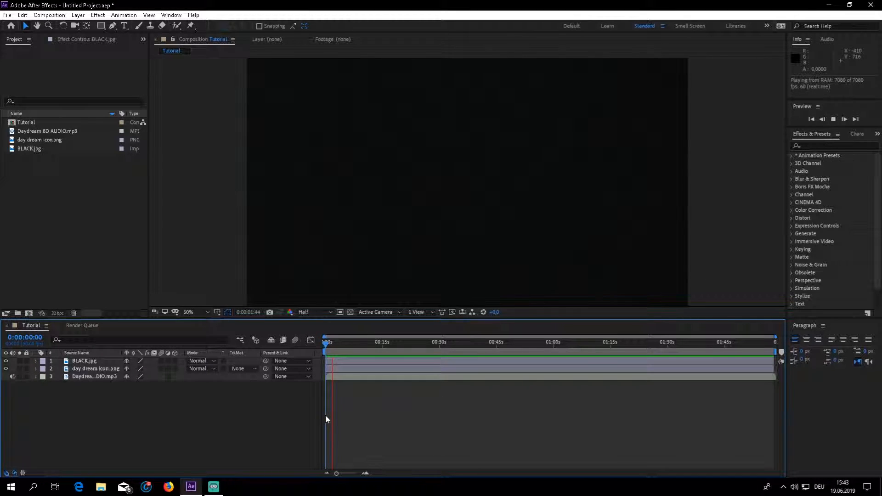
key("space")
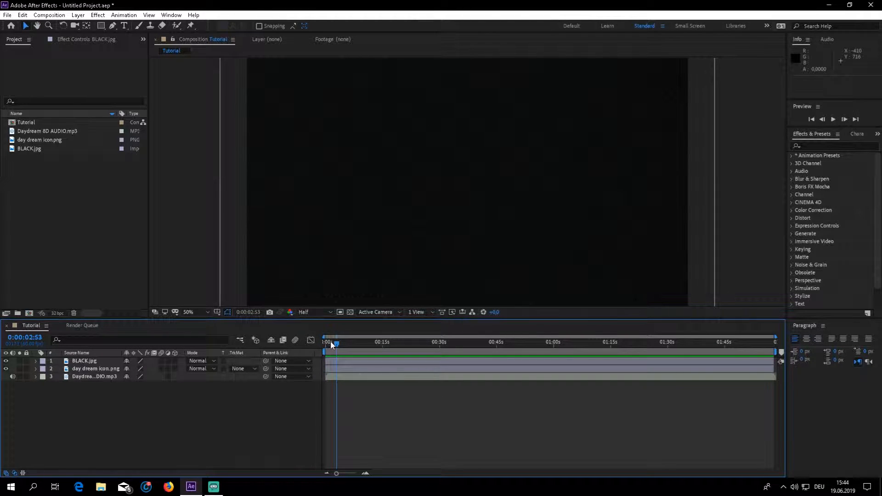
left_click_drag(336, 341, 325, 342)
Move the day dream icon layer above BLACK.jpg, place the figure in the frame's lower-right corner, and undo the trial resize.
left_click(81, 39)
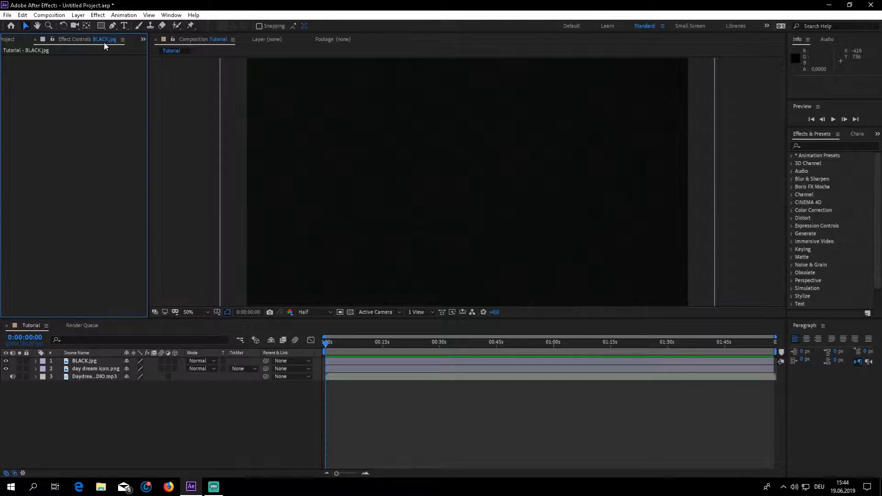
left_click(78, 368)
left_click_drag(78, 368, 95, 353)
left_click_drag(406, 125, 509, 123)
key("ctrl+z")
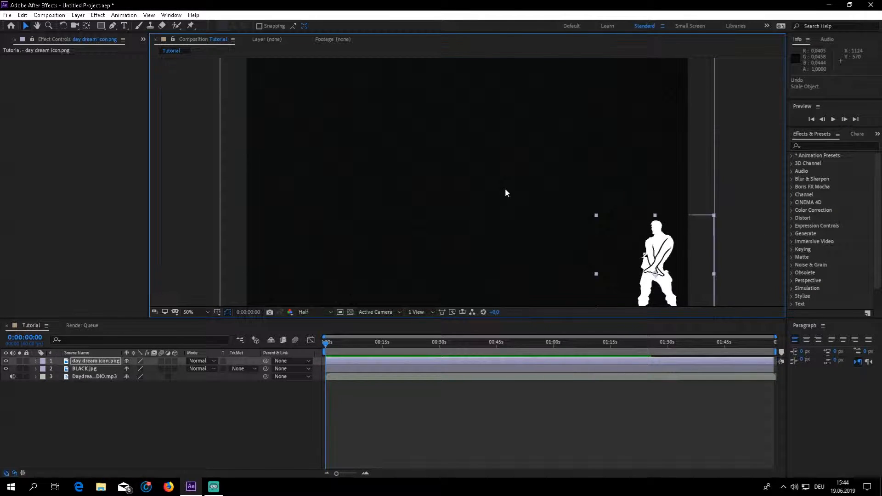
Scale the day dream icon layer to 172% and reposition it to about 1584, 738.
key("s")
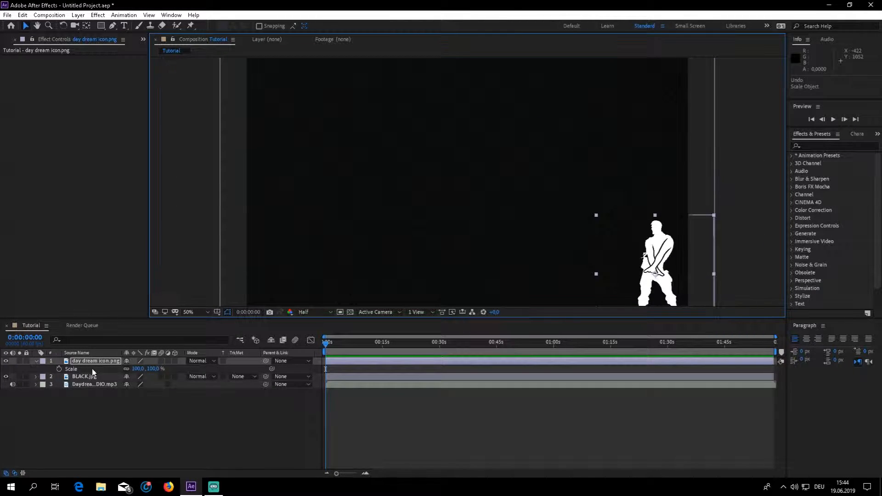
left_click_drag(138, 369, 177, 368)
left_click_drag(652, 265, 608, 219)
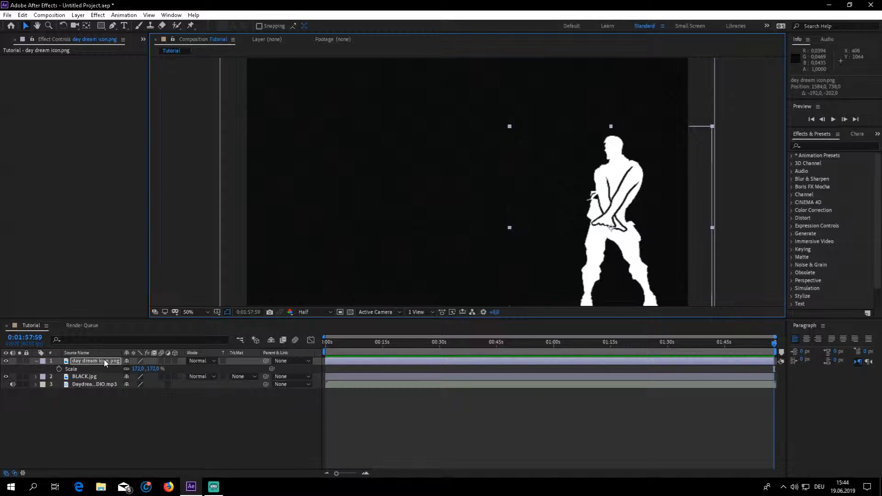
Show the day dream icon layer's Transform properties at the composition's end and set its opacity to 14%.
left_click(104, 360)
key("End")
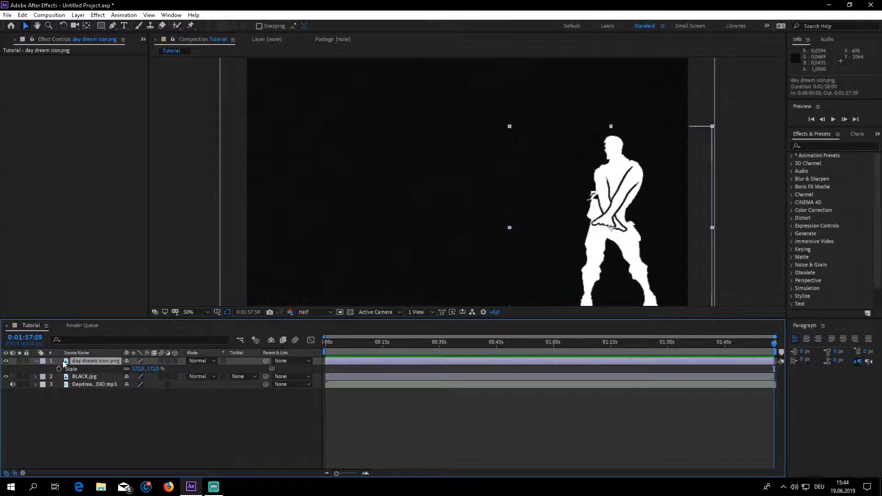
left_click(37, 361)
left_click(37, 360)
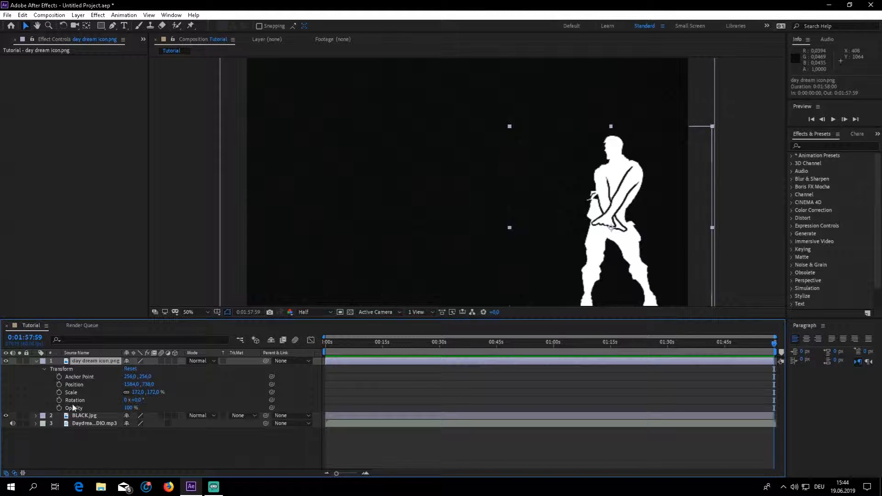
left_click_drag(128, 409, 94, 413)
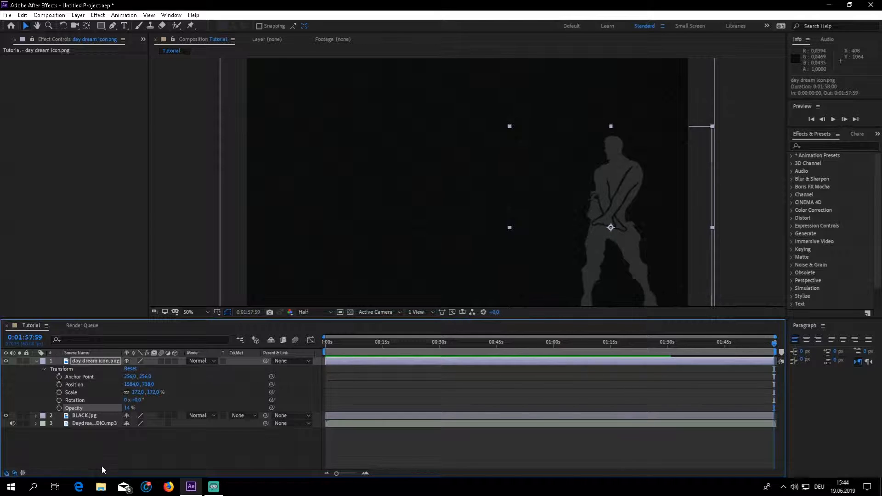
Set the day dream icon layer's opacity to 17% and collapse its properties.
left_click(127, 408)
type("17")
key("Return")
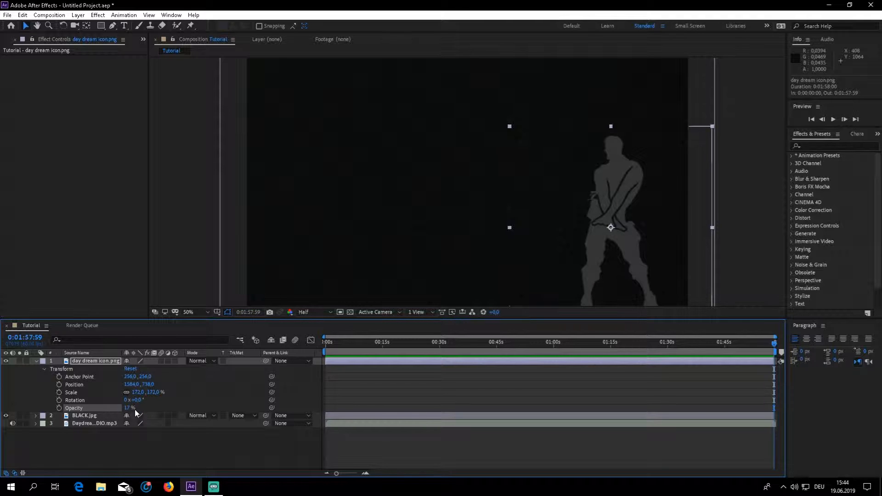
left_click(108, 442)
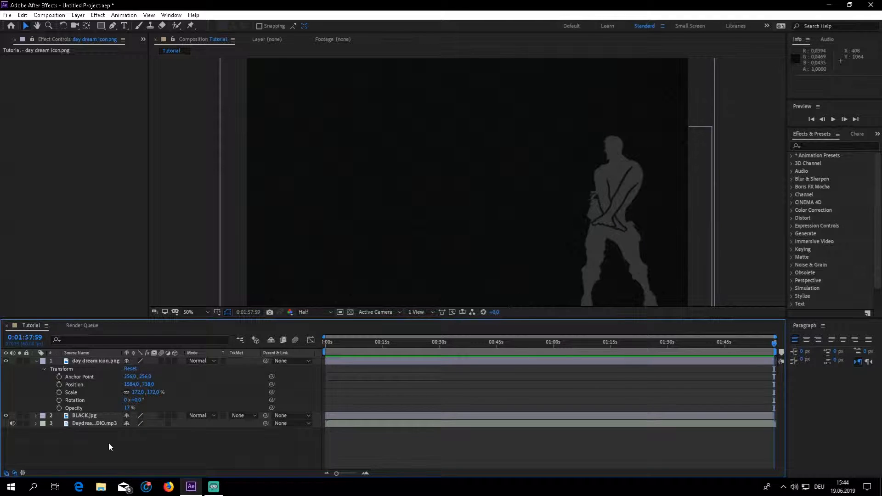
left_click(37, 361)
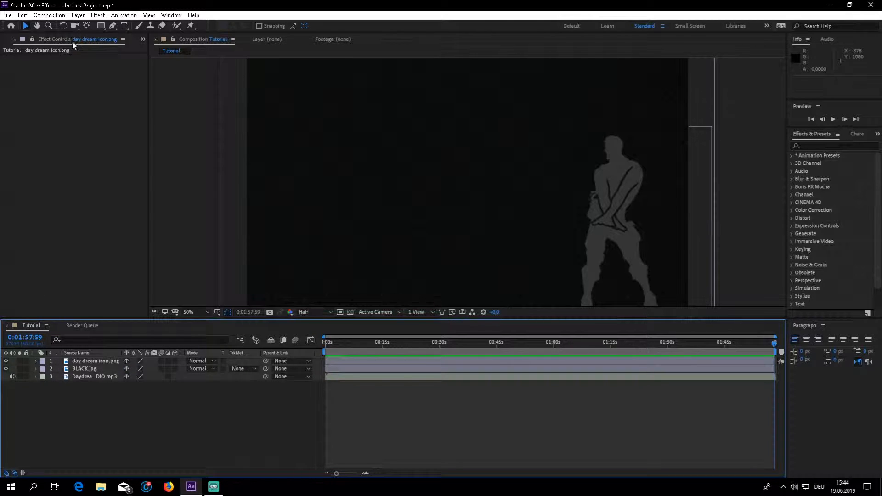
Search the effects for "Audio" and apply Audio Spectrum to the BLACK.jpg layer.
left_click(84, 368)
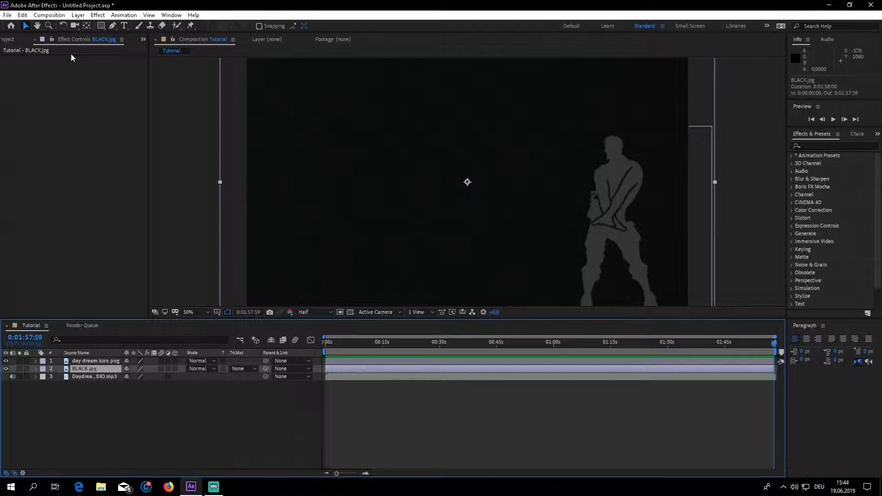
left_click(857, 134)
left_click(858, 136)
left_click(805, 135)
left_click(853, 133)
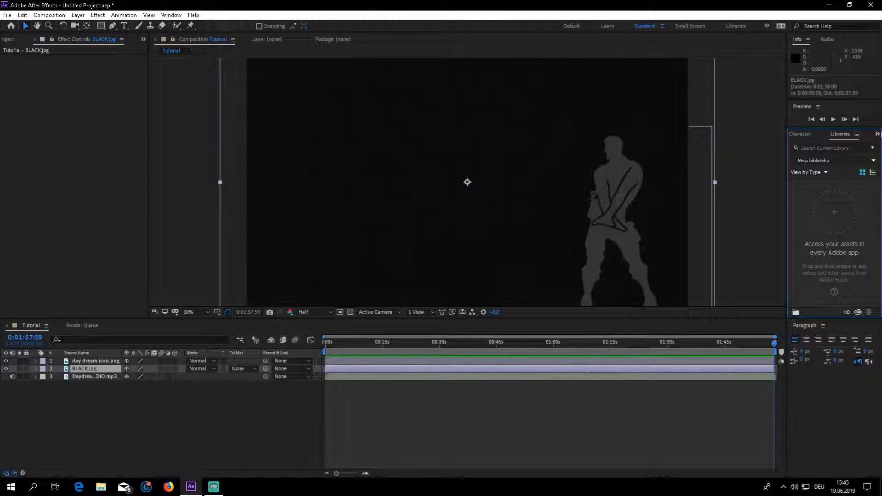
left_click(878, 134)
left_click(862, 147)
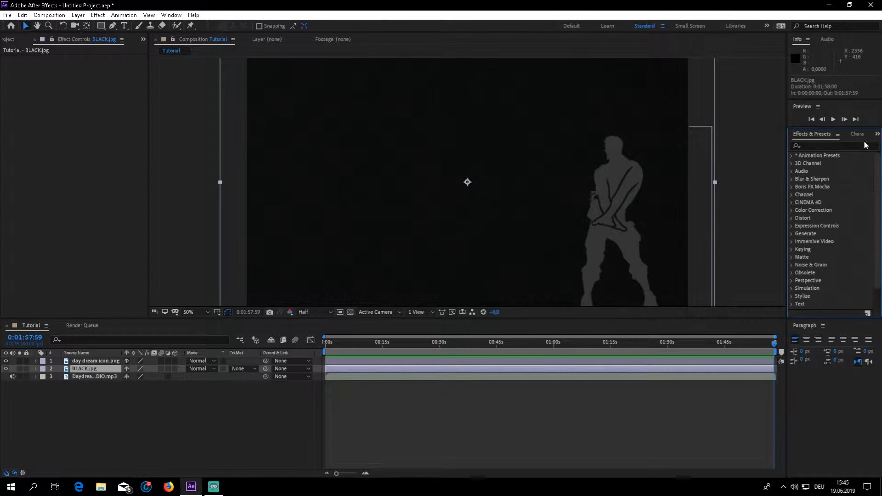
left_click(811, 145)
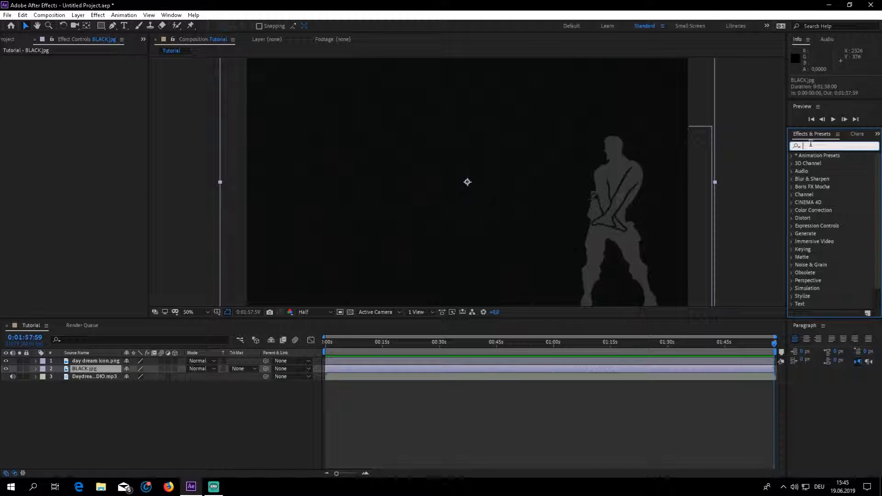
type("Audia")
key("BackSpace")
type("o")
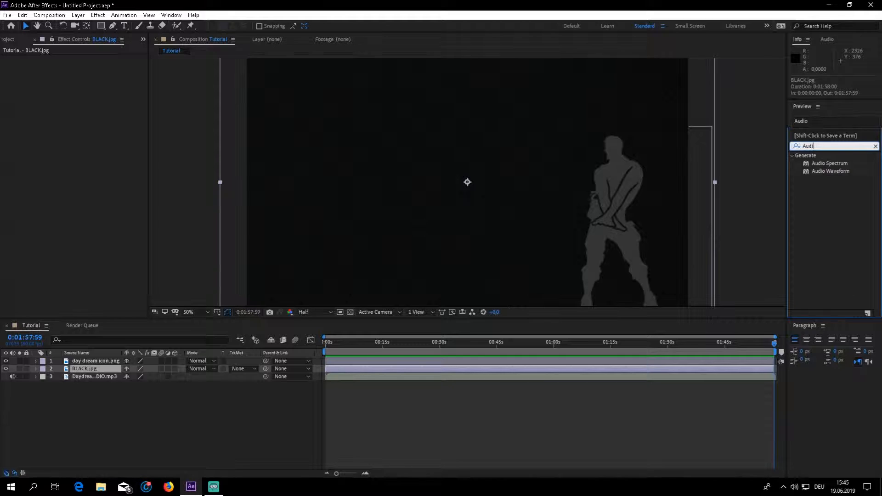
left_click_drag(827, 164, 93, 368)
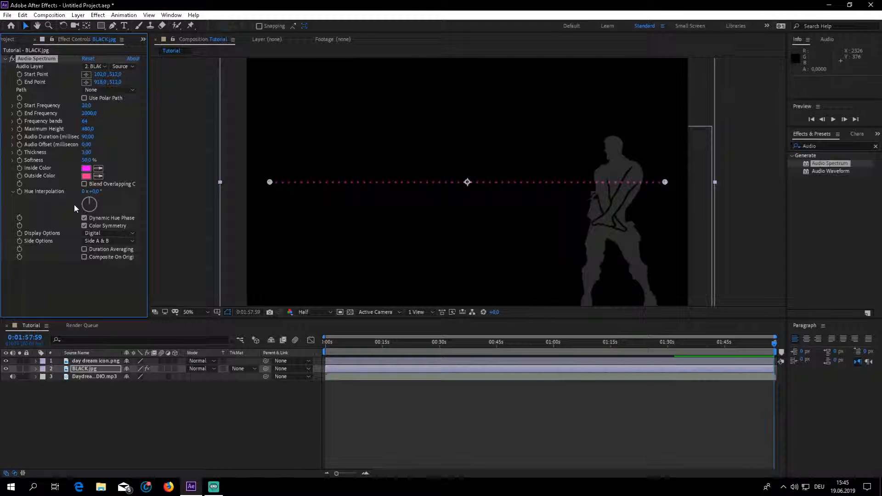
Set the Audio Spectrum's Start Point X value to 92.
left_click(99, 75)
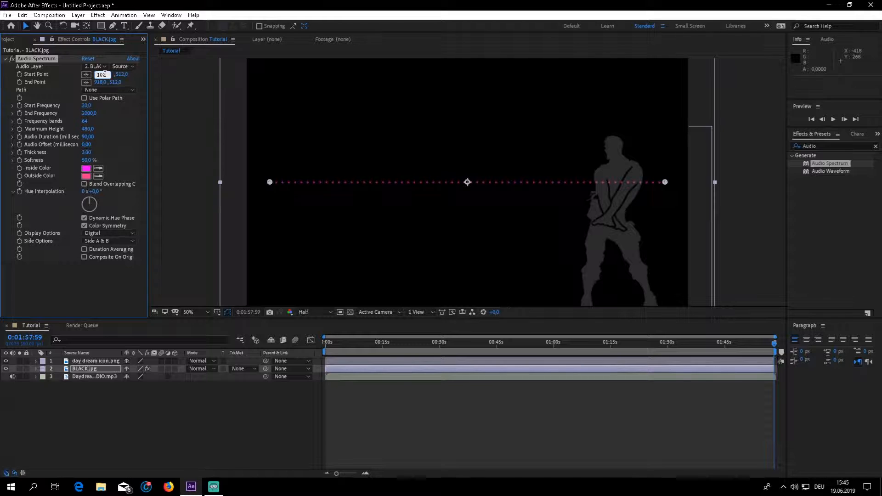
key("BackSpace")
key("BackSpace")
key("BackSpace")
type("92")
key("Return")
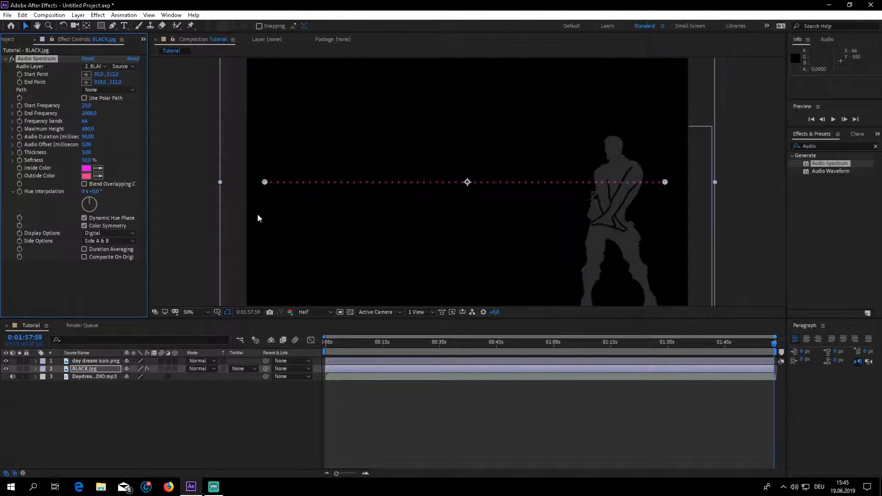
Try 972 for the Audio Spectrum's End Point X value, and settle on 950.
left_click(102, 82)
type("972")
key("Return")
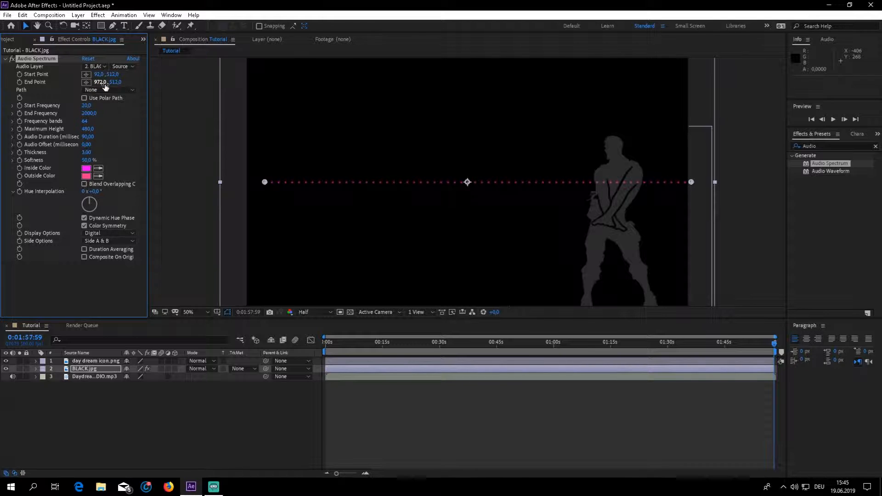
left_click(104, 83)
type("950")
key("Return")
Preview the composition from its beginning and return the playhead to the start.
left_click_drag(775, 344, 456, 379)
key("Home")
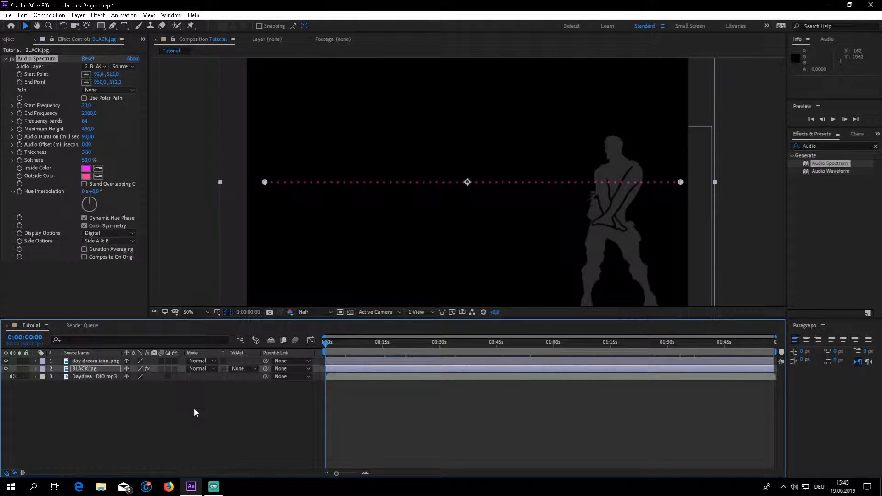
key("space")
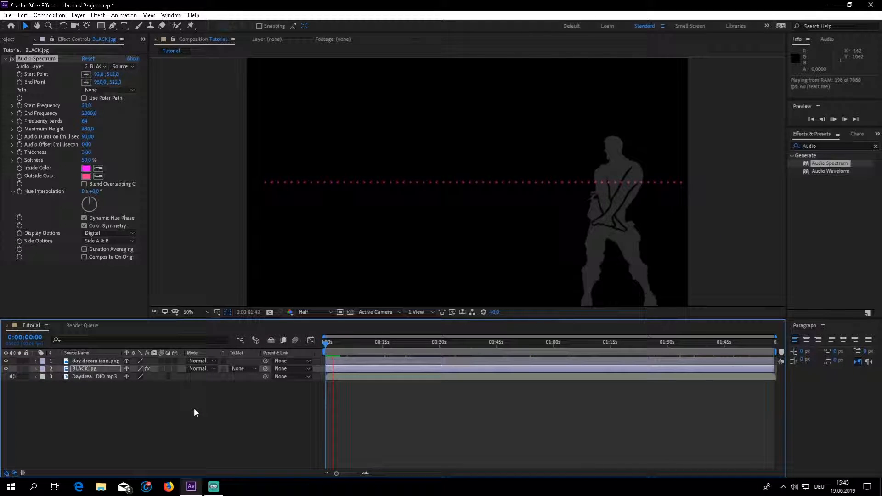
key("space")
left_click_drag(334, 345, 286, 356)
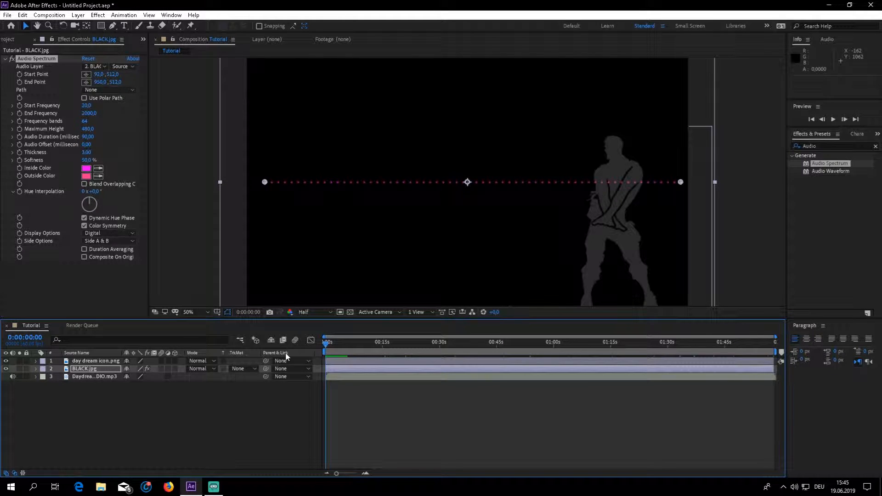
Choose Daydream 8D AUDIO.mp3 as the Audio Spectrum's audio layer.
left_click(37, 65)
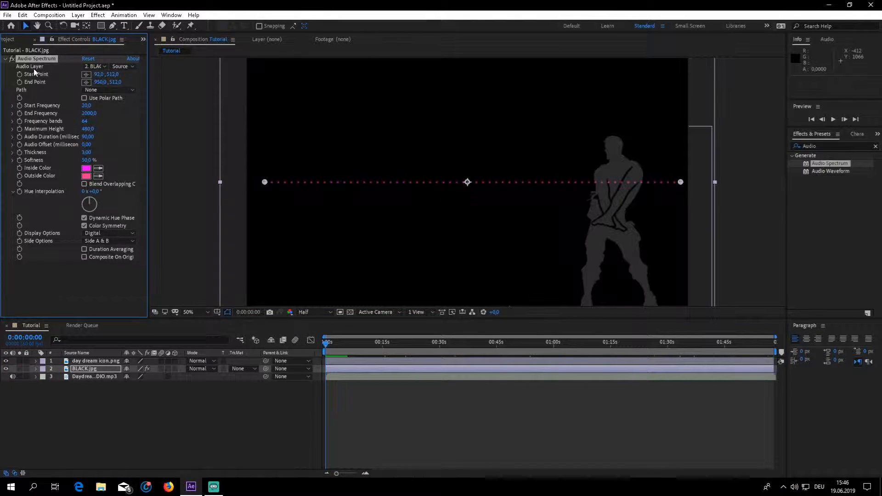
left_click(95, 66)
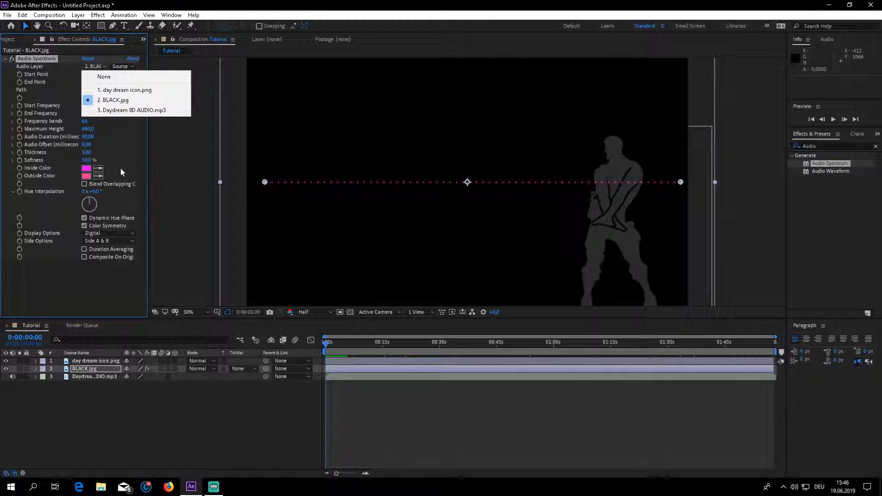
left_click(129, 110)
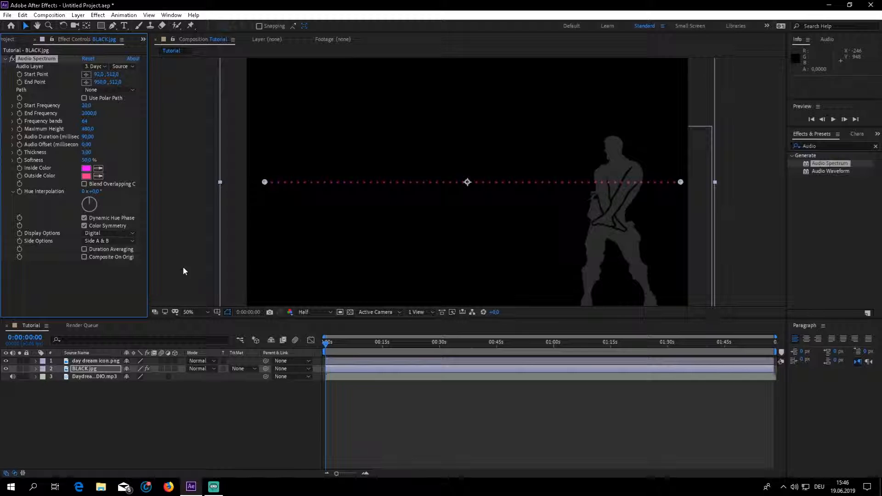
Set the Audio Spectrum's Start Frequency to 17 and preview the animated spectrum.
left_click(87, 105)
type("17")
key("Tab")
left_click(224, 433)
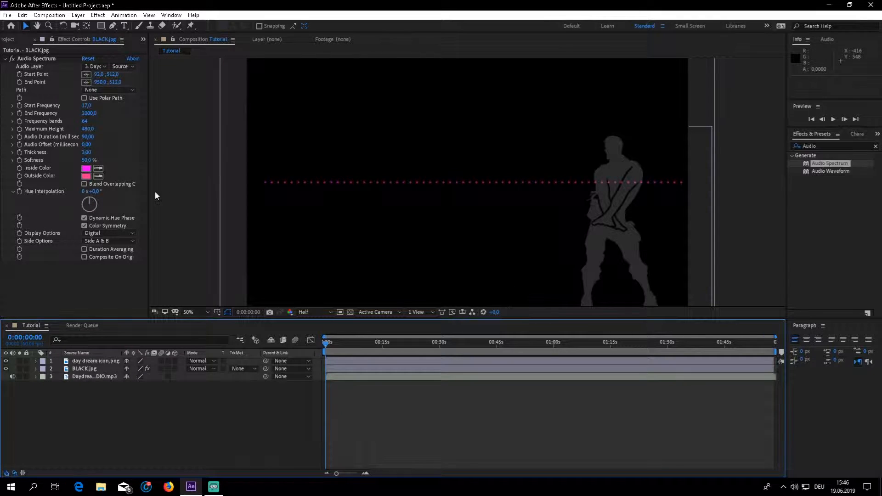
key("space")
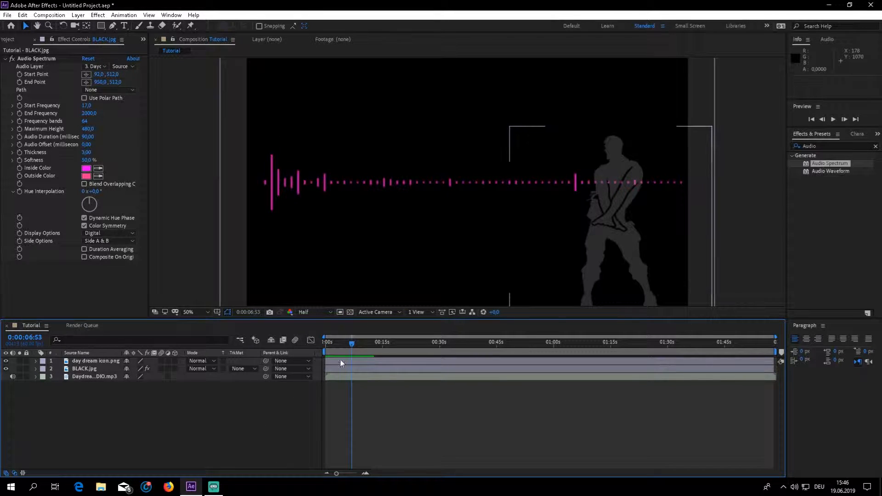
key("space")
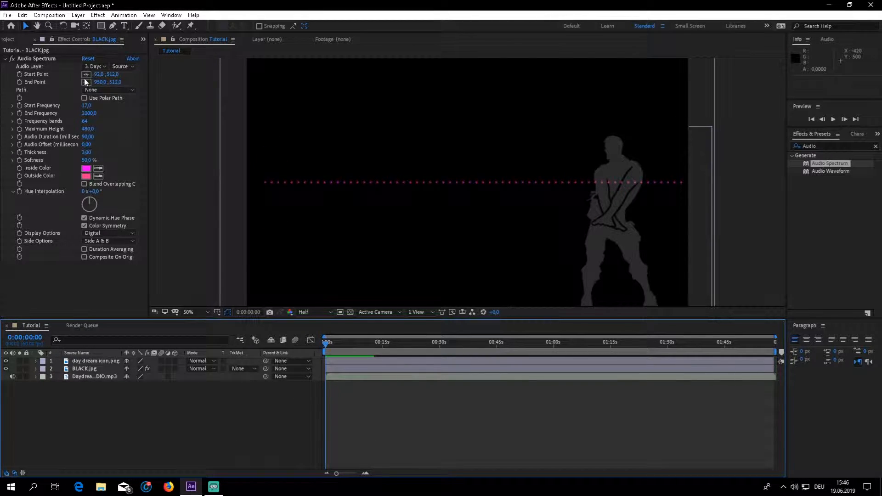
Set the Audio Spectrum's End Frequency to 300 and play back the composition's opening.
left_click(95, 113)
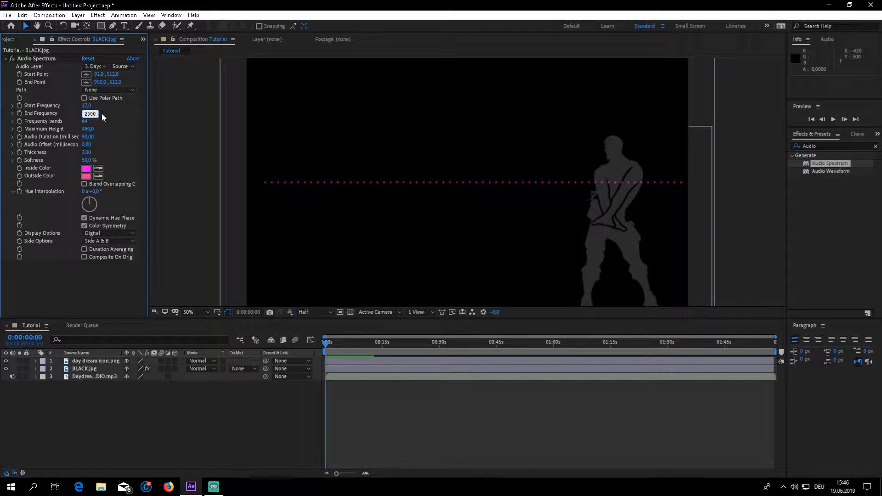
left_click_drag(96, 113, 65, 121)
type("300")
key("Return")
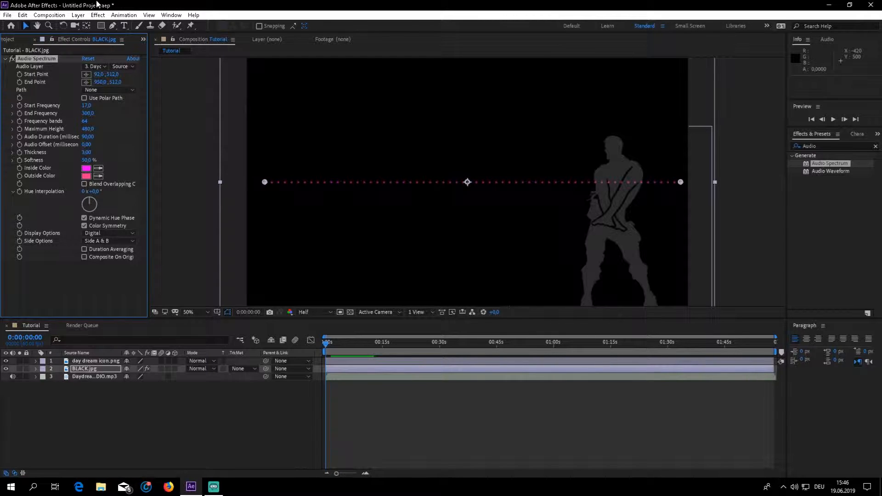
key("space")
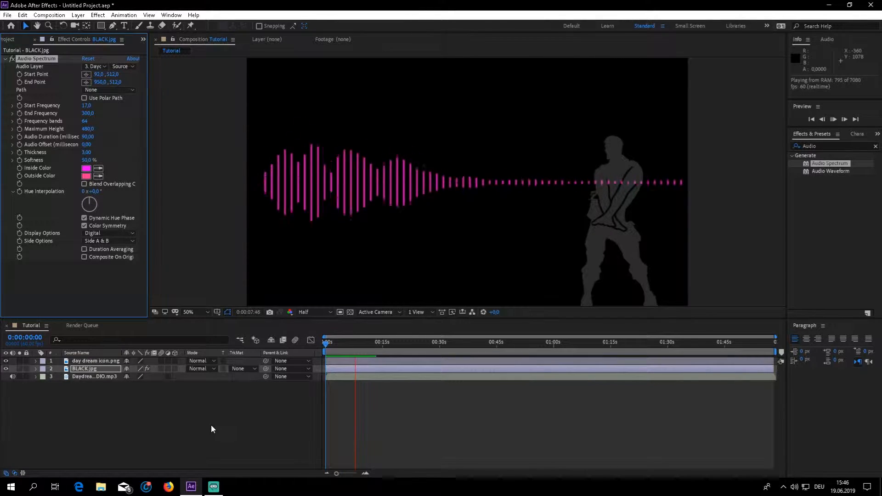
left_click(211, 424)
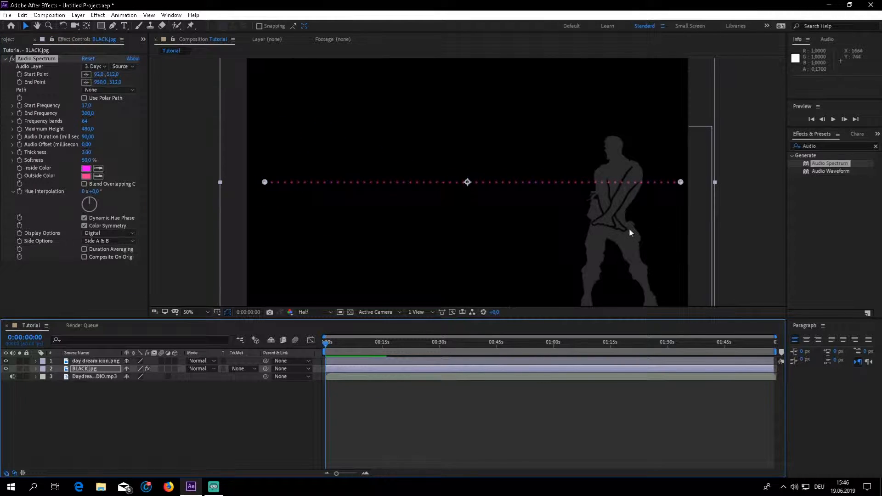
Shorten the spectrum line by setting its End Point X value to 930.
left_click(102, 82)
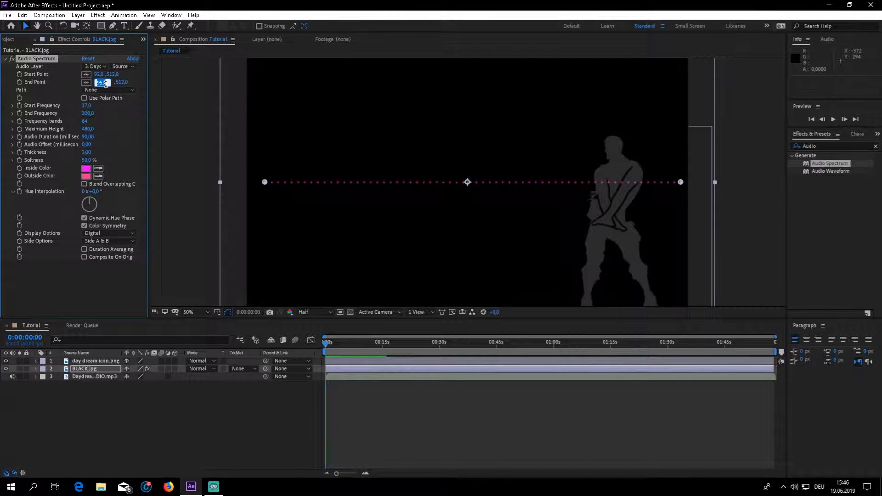
left_click(103, 82)
key("BackSpace")
type("3")
key("Return")
left_click(167, 380)
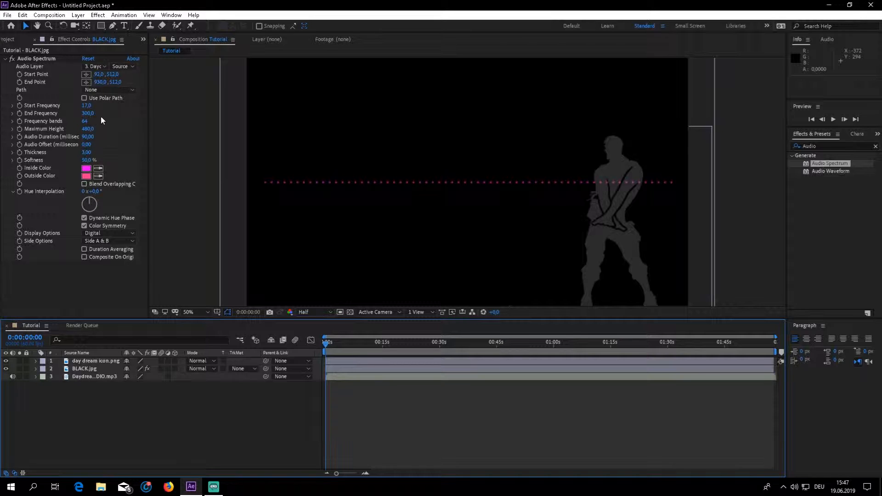
Set the Audio Spectrum's frequency bands to 120 and preview briefly, returning the playhead to the start.
left_click(85, 121)
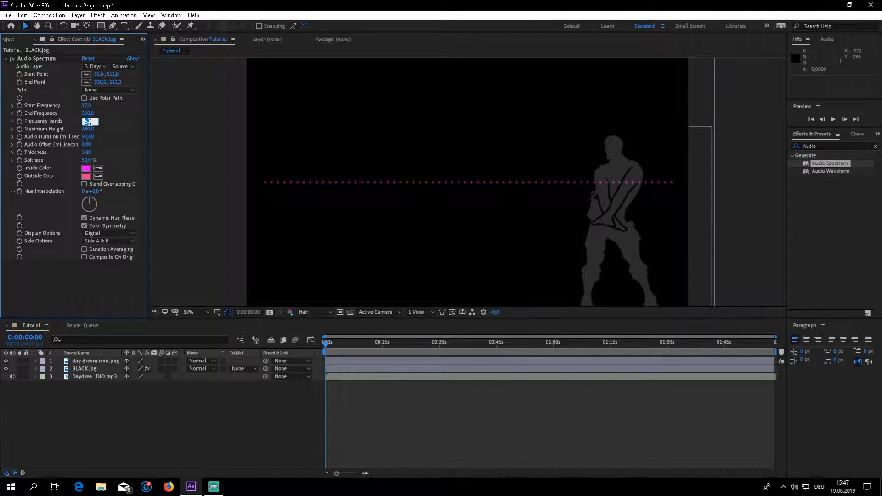
key("Return")
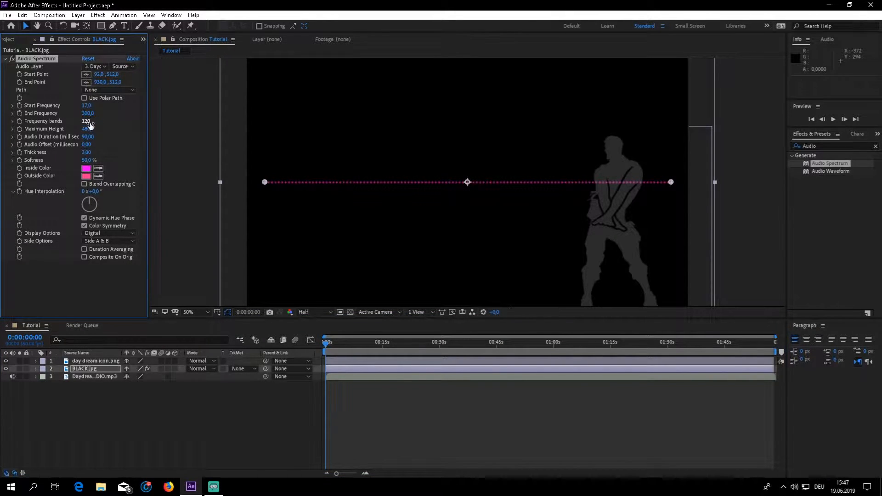
key("space")
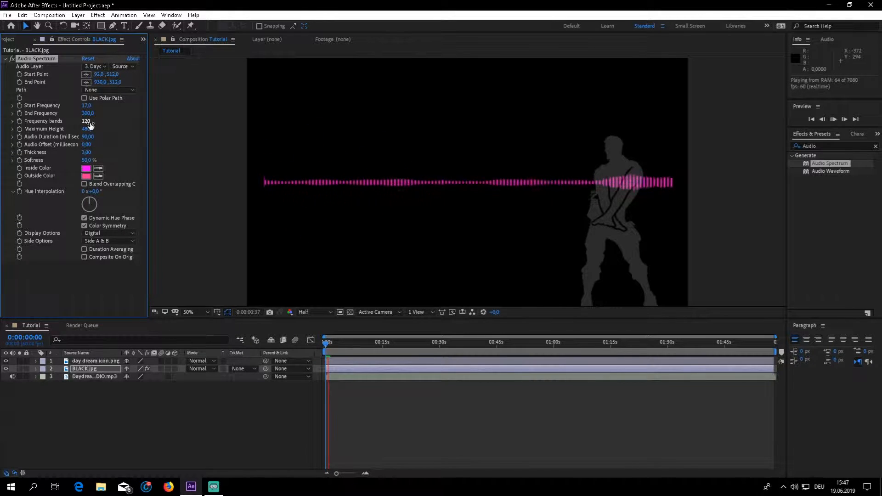
key("space")
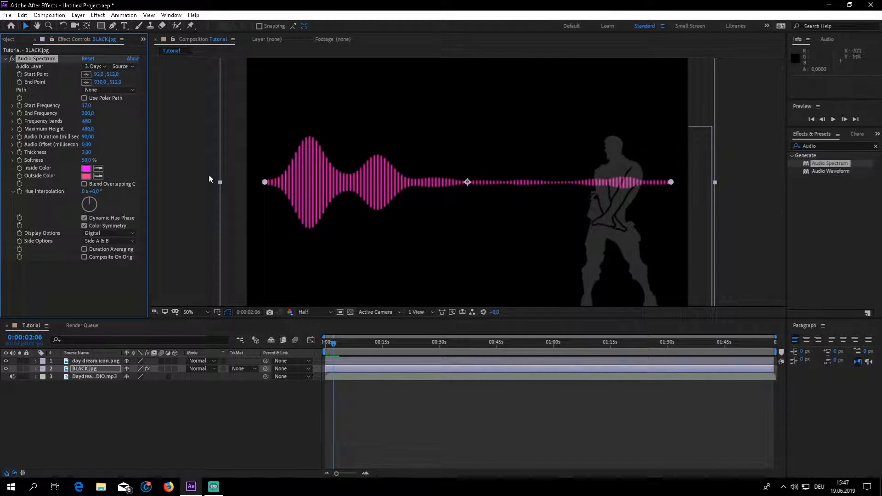
left_click(326, 352)
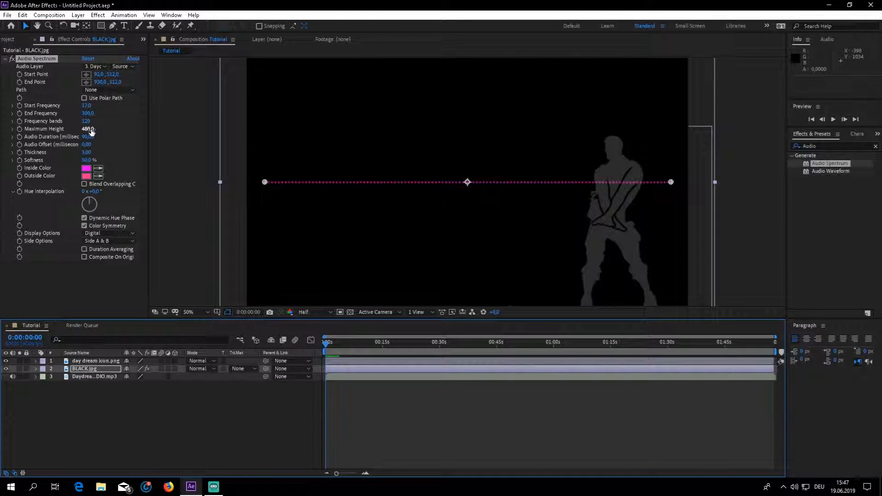
With the playhead at 0:00:01:42, try a Maximum Height of 600 for the spectrum and settle on 456.
left_click(333, 342)
left_click_drag(335, 344, 332, 343)
left_click(90, 129)
type("600")
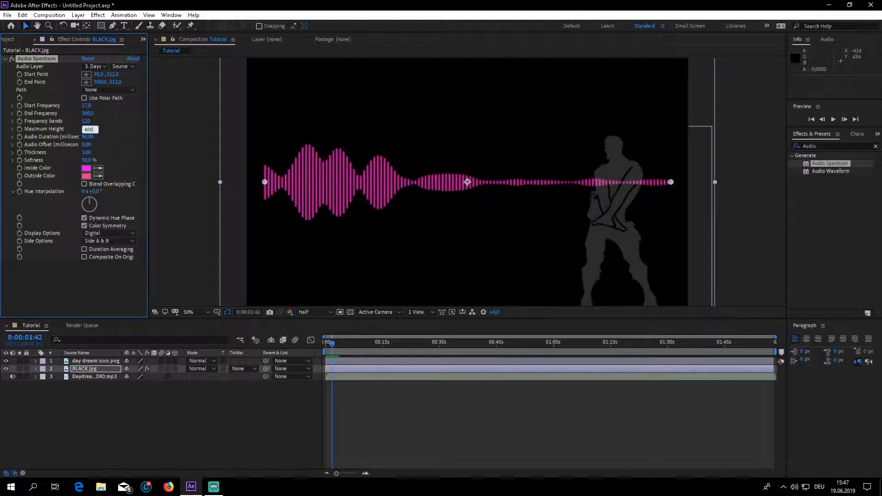
key("Return")
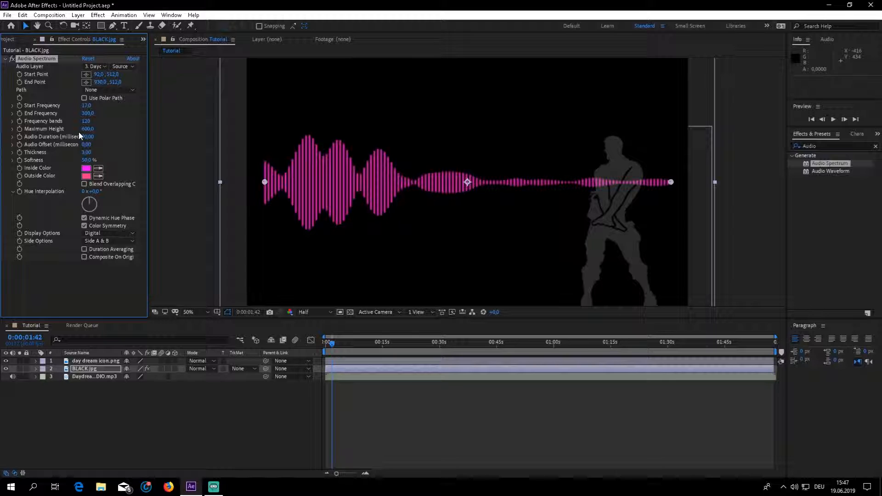
left_click(87, 129)
type("456")
key("Return")
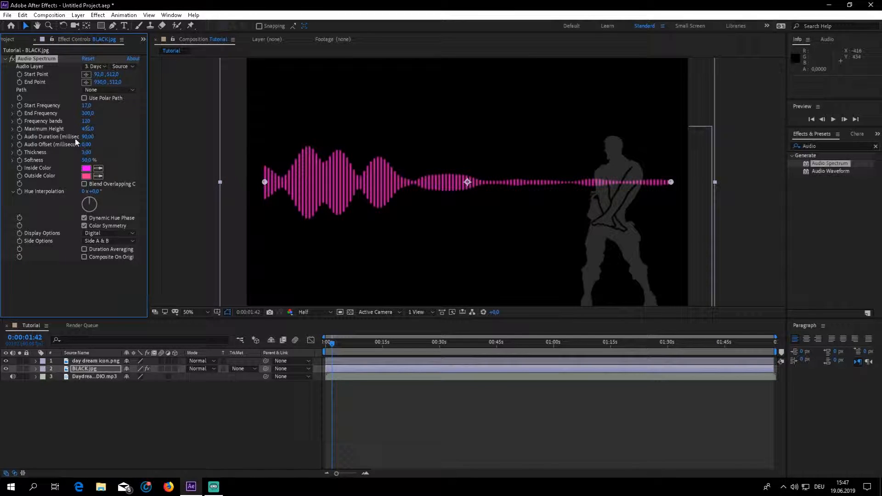
Try an Audio Duration of 158 milliseconds for the spectrum, preview it, and return the playhead to the start.
left_click(87, 137)
type("158")
key("Return")
key("space")
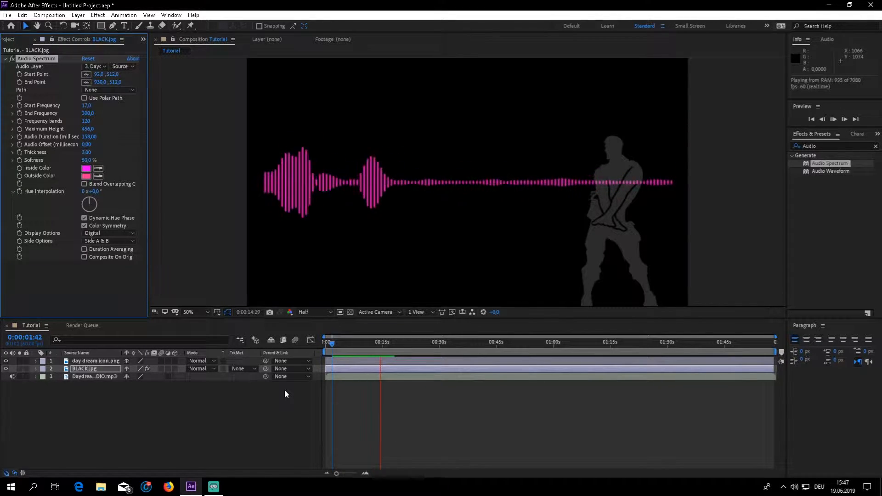
key("space")
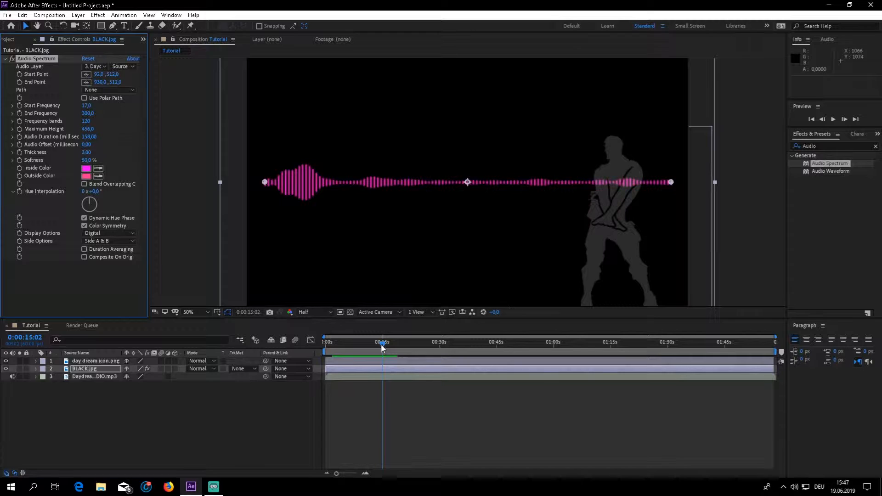
left_click_drag(382, 348, 289, 367)
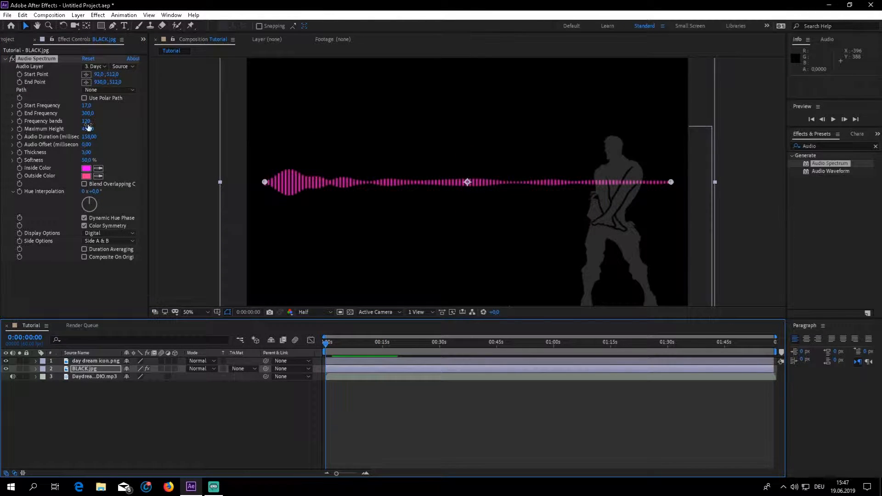
Try an Audio Duration of 130 milliseconds and preview the first few seconds.
left_click(89, 137)
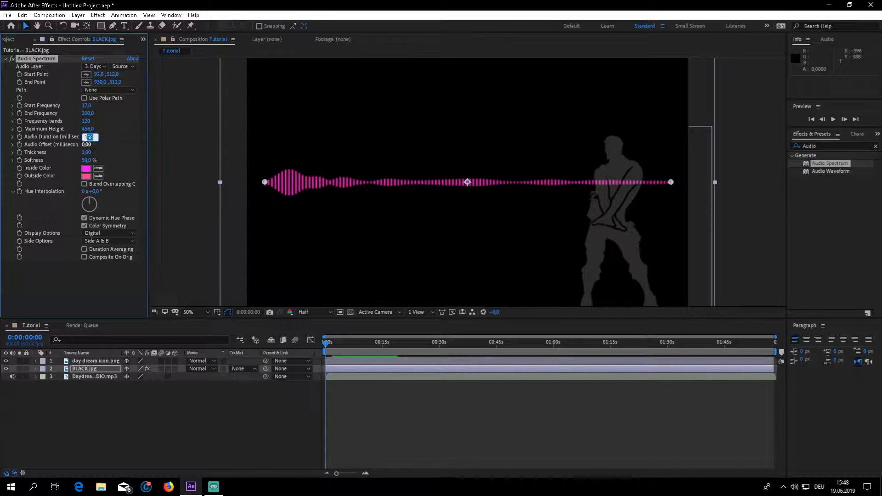
key("Return")
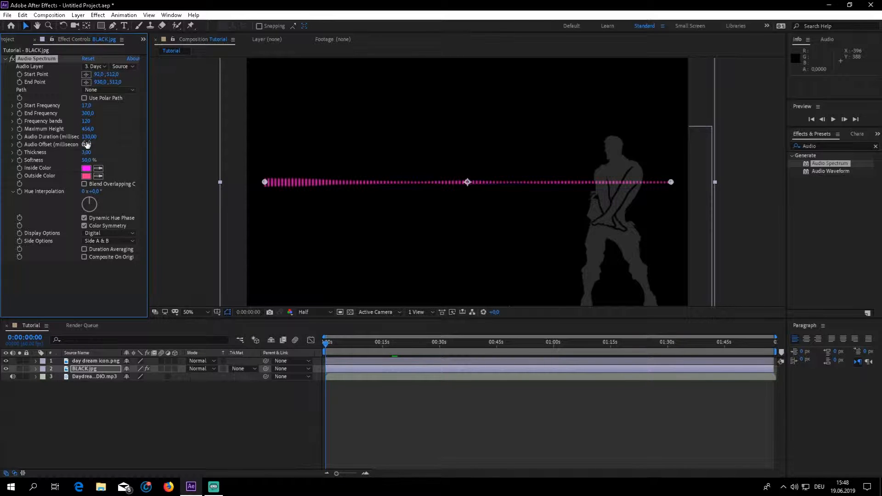
key("space")
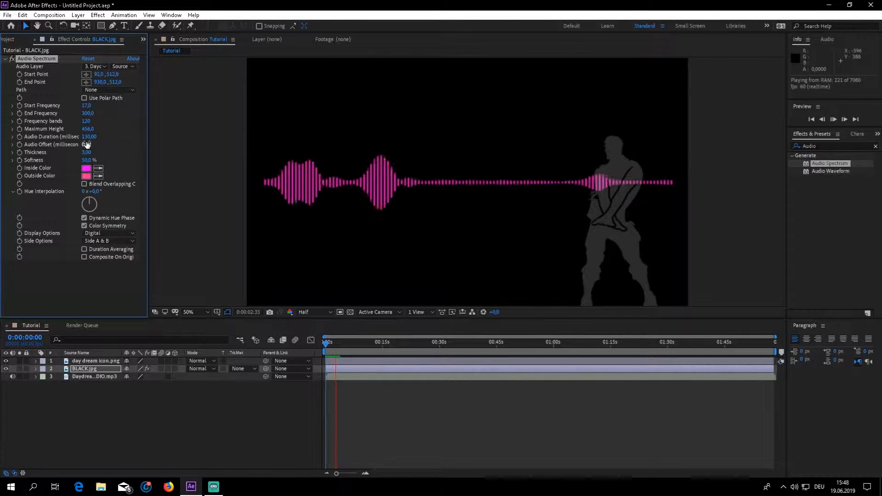
key("space")
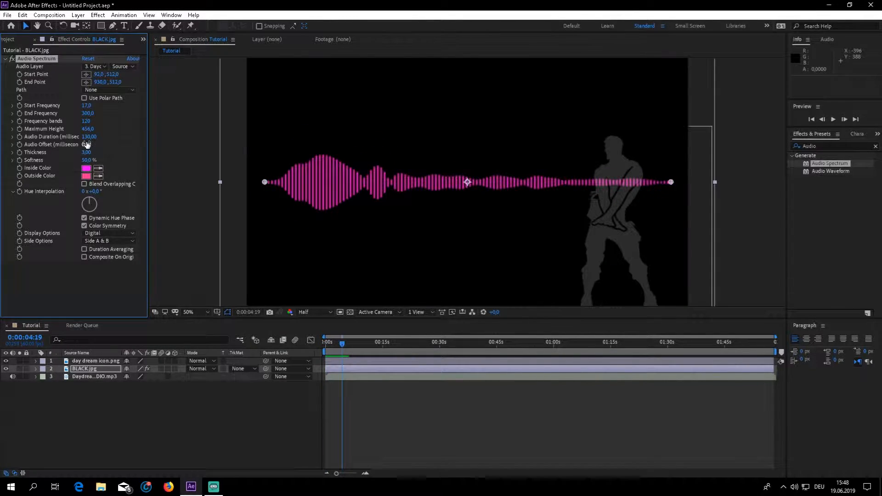
Set the Audio Spectrum's Audio Duration to 200 milliseconds, preview it, and return the playhead to the start.
left_click(86, 139)
type("200")
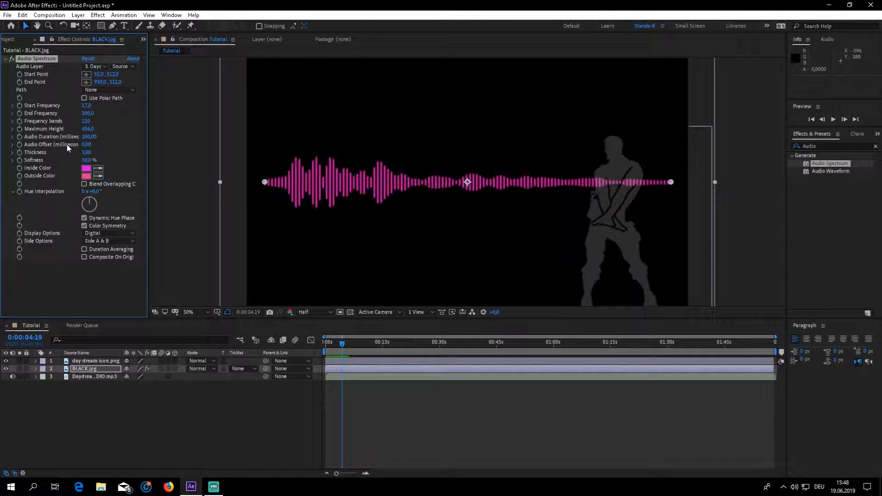
key("space")
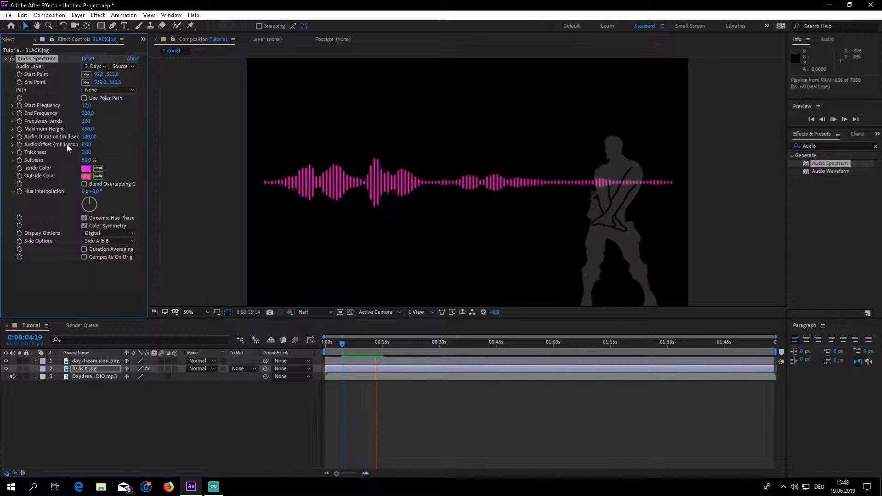
key("space")
left_click_drag(381, 343, 251, 364)
Play back the composition's opening to check the spectrum with no audio offset, returning the playhead to the start.
left_click(88, 144)
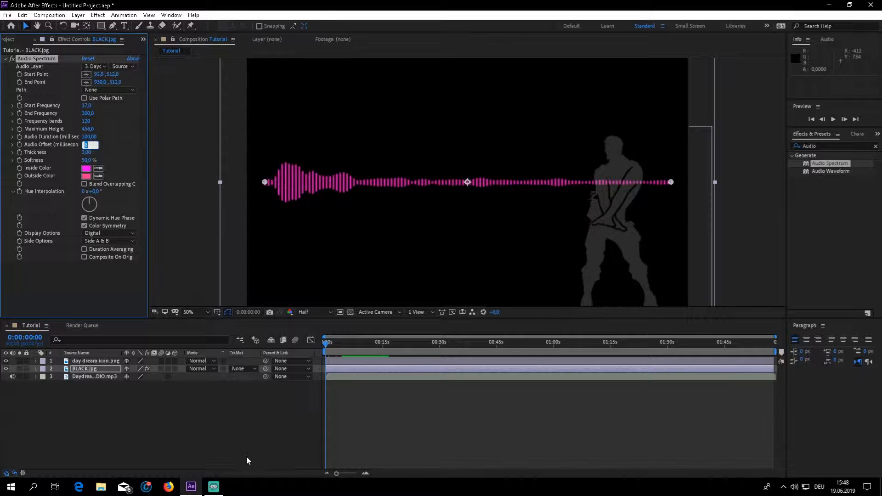
left_click(249, 436)
key("space")
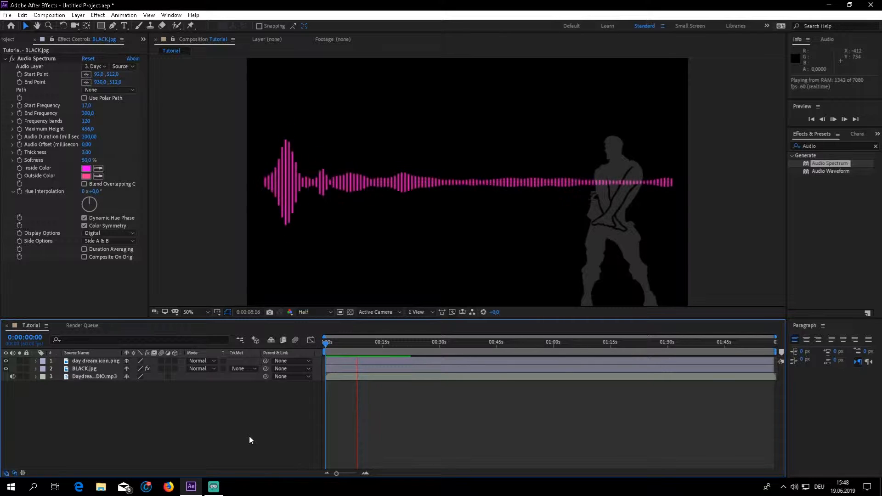
key("space")
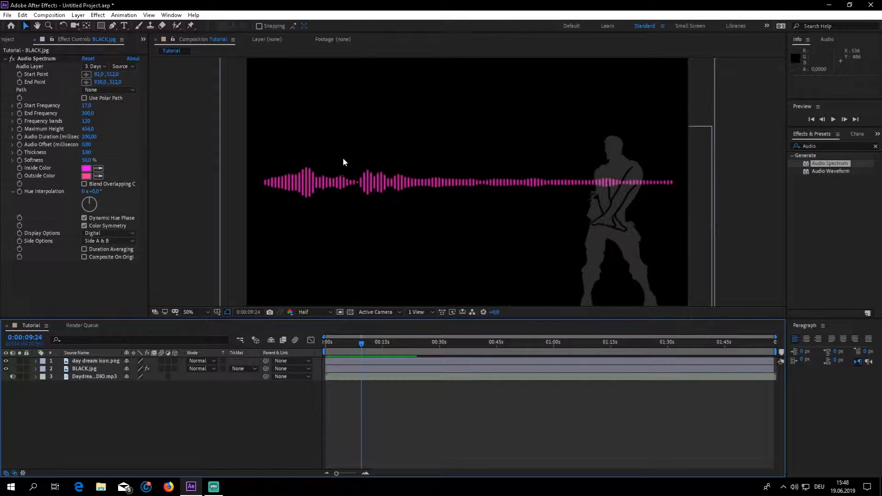
key("Home")
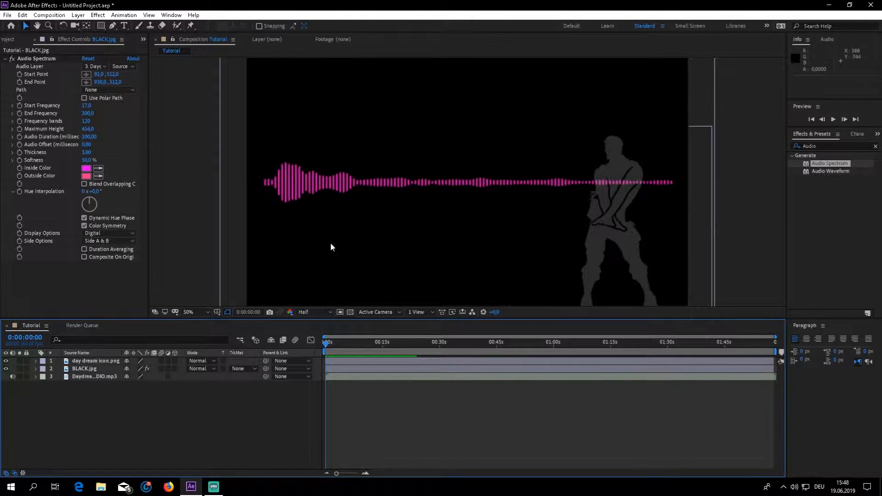
Set the spectrum's Audio Offset to -17 milliseconds, preview the motion, and return the playhead to the start.
left_click(86, 144)
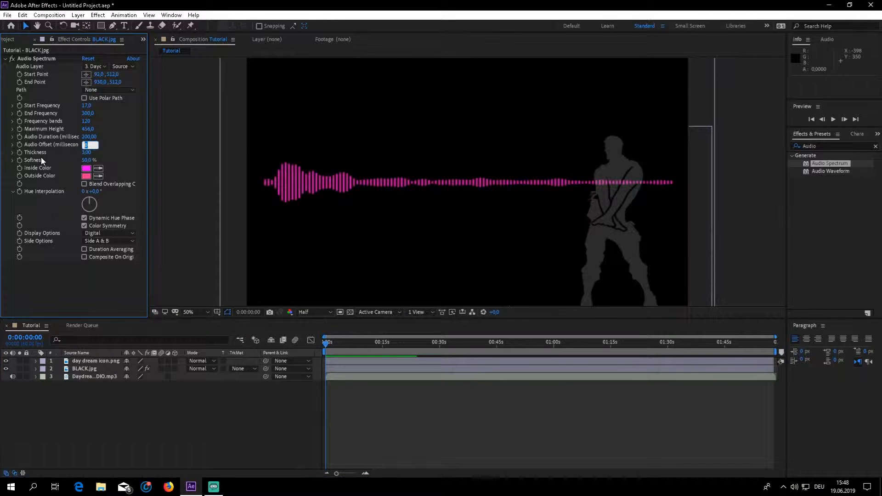
type("-17")
key("Return")
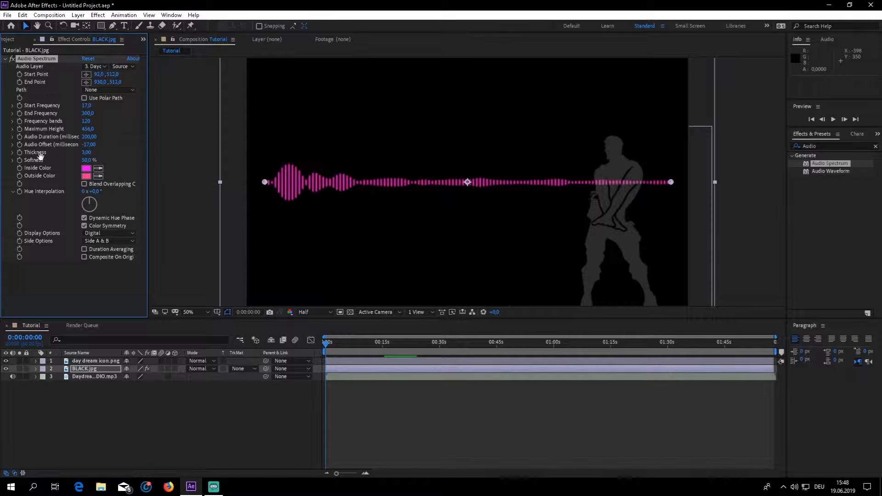
key("space")
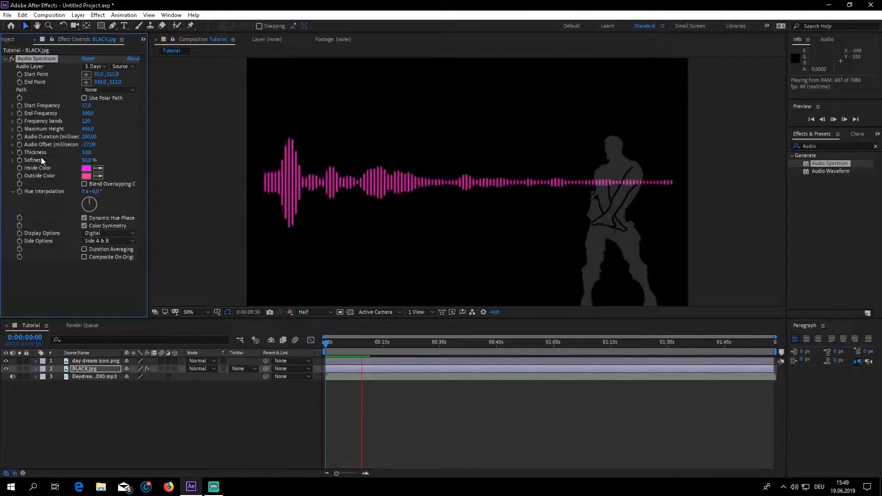
key("space")
left_click_drag(370, 345, 326, 342)
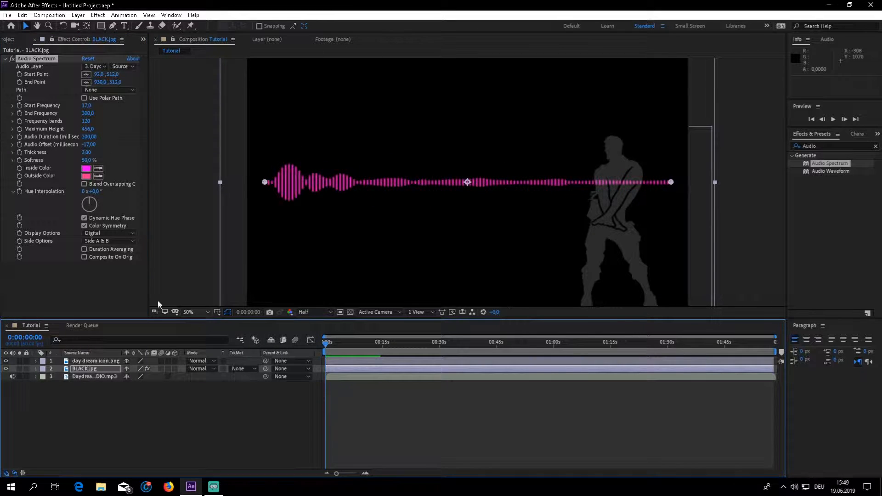
Try a Thickness of 10 for the spectrum bars, preview briefly, and return to the start.
left_click(86, 153)
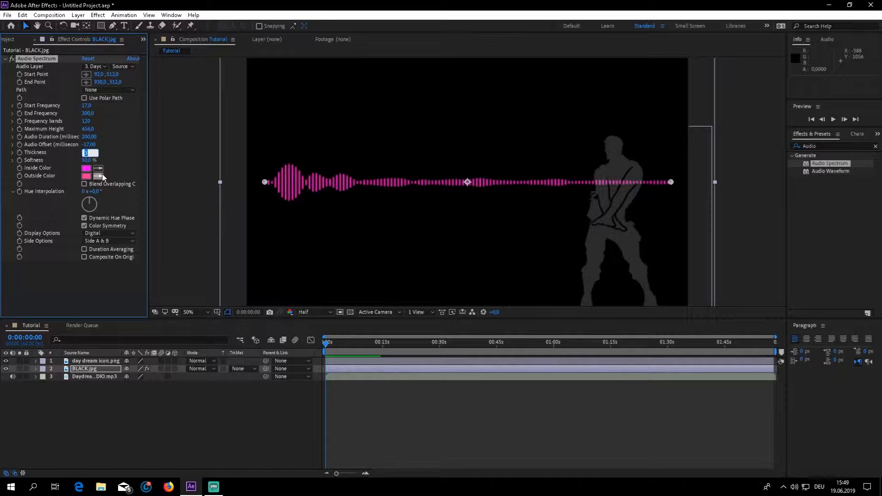
key("Return")
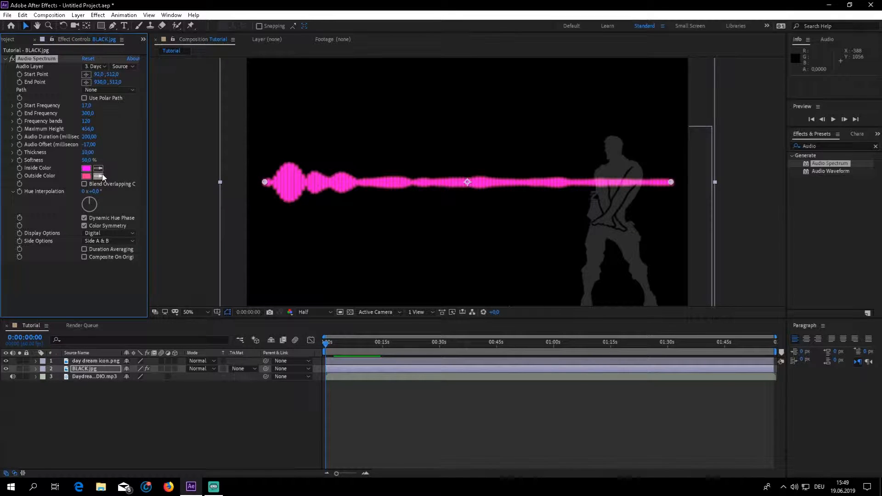
key("space")
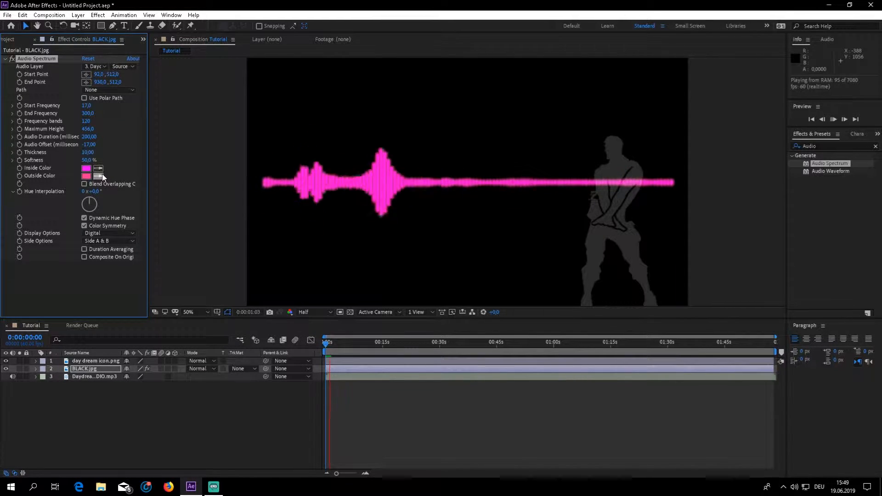
key("space")
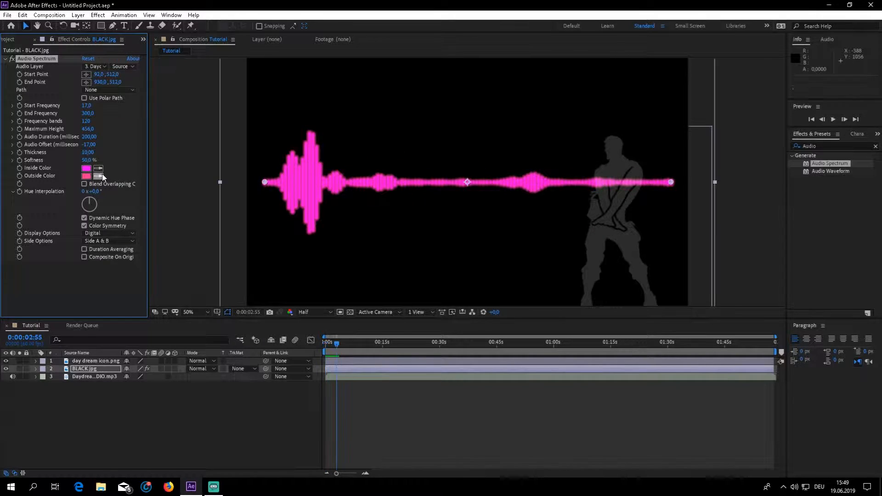
key("Home")
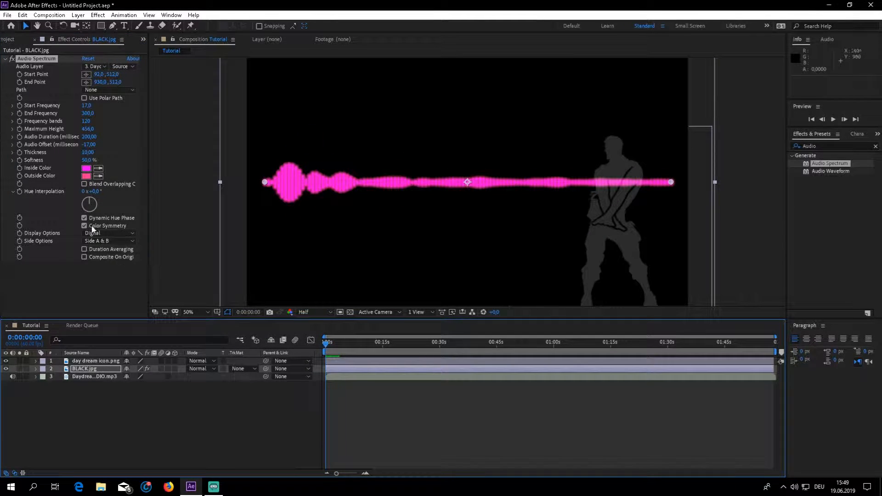
Set the spectrum's Thickness to 2.6, preview it, and return the playhead to the start.
left_click(89, 152)
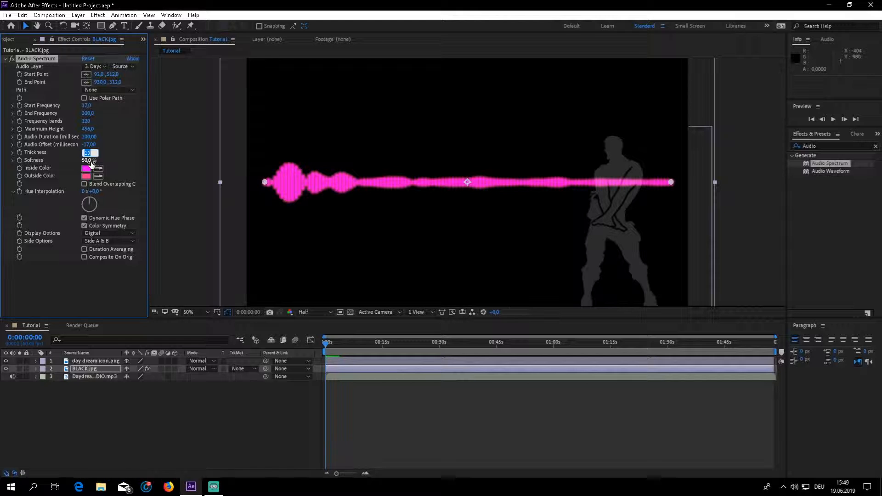
type("2,6")
key("Return")
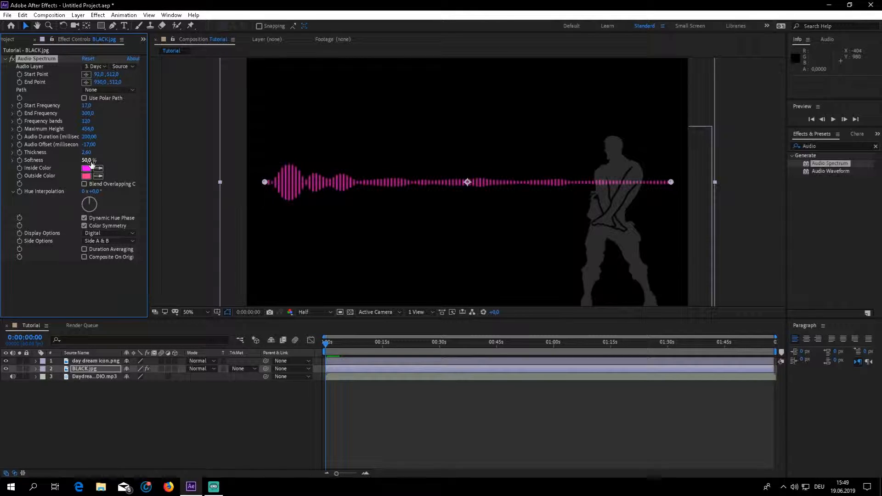
key("space")
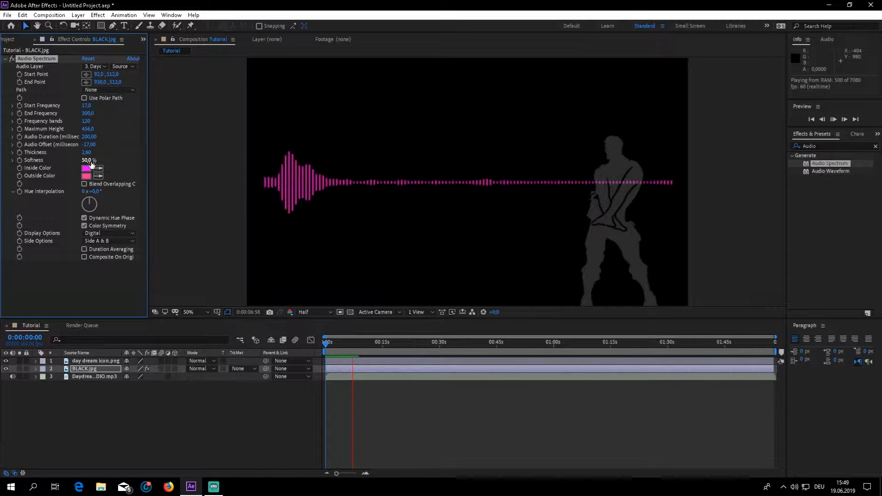
key("space")
left_click_drag(354, 344, 266, 350)
Reduce the spectrum's Softness to 0% and preview the sharper bars.
left_click_drag(87, 163, 29, 162)
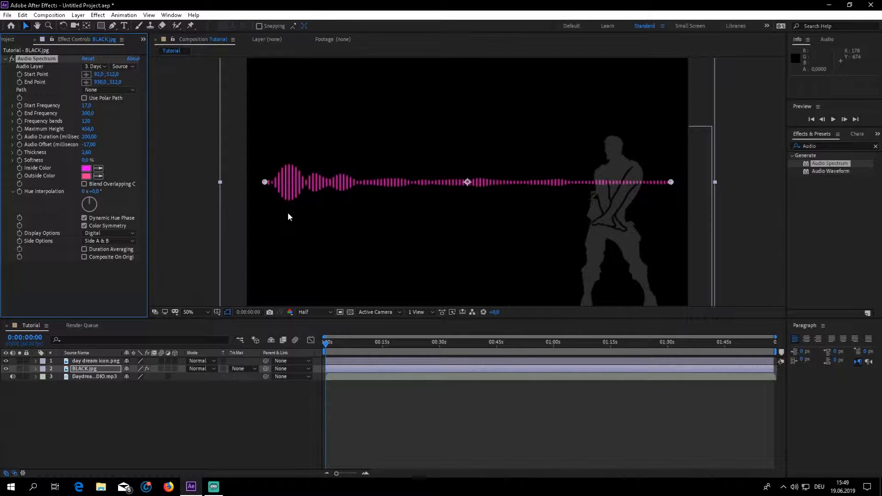
key("space")
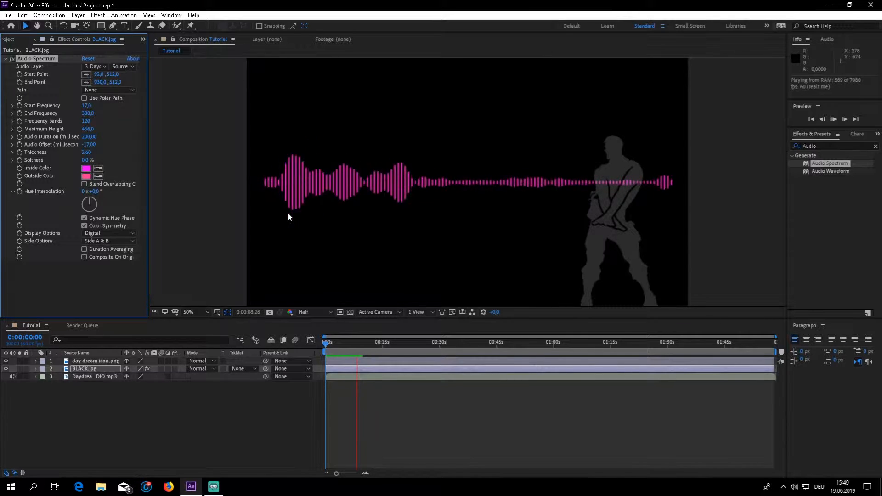
key("space")
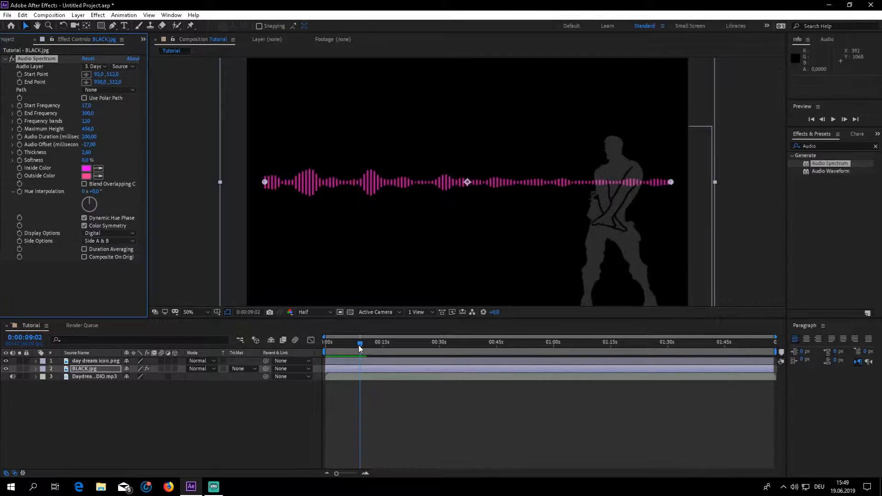
Try green as the spectrum's Inside Color.
left_click(86, 168)
left_click_drag(449, 187, 487, 134)
left_click(533, 187)
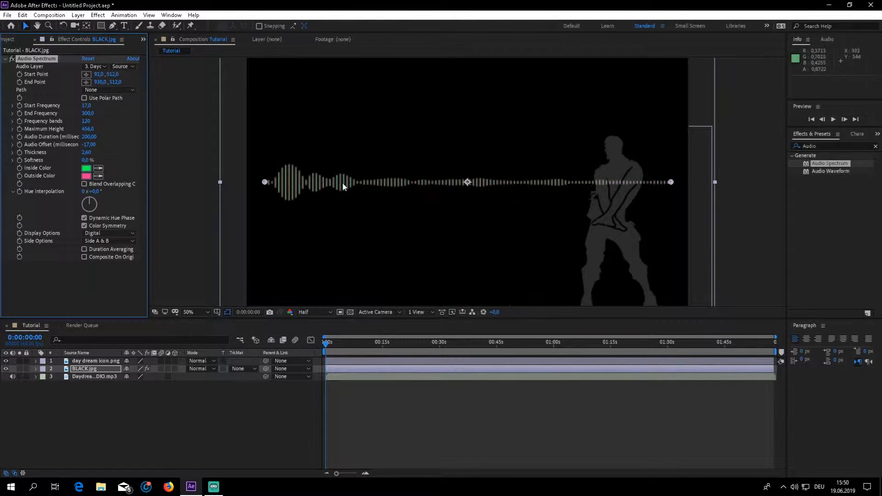
Change the spectrum's Outside Color to the light pink FFA2CF.
left_click(87, 176)
left_click_drag(391, 206, 374, 159)
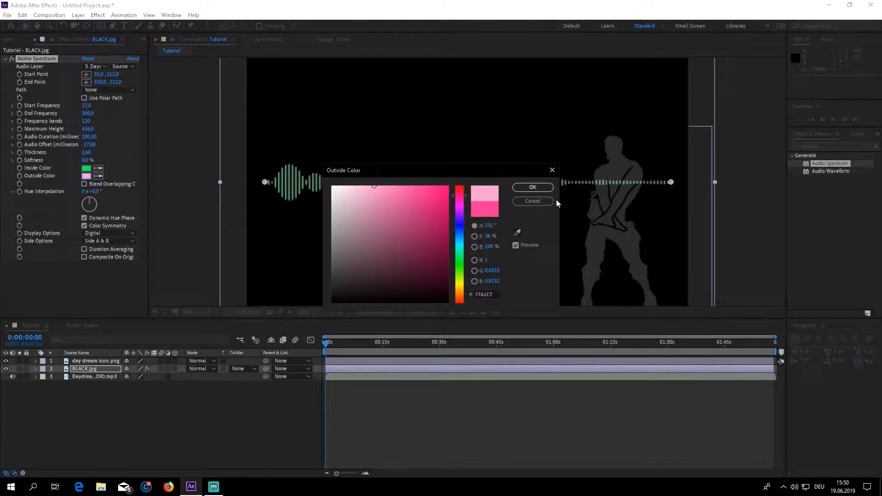
left_click(532, 187)
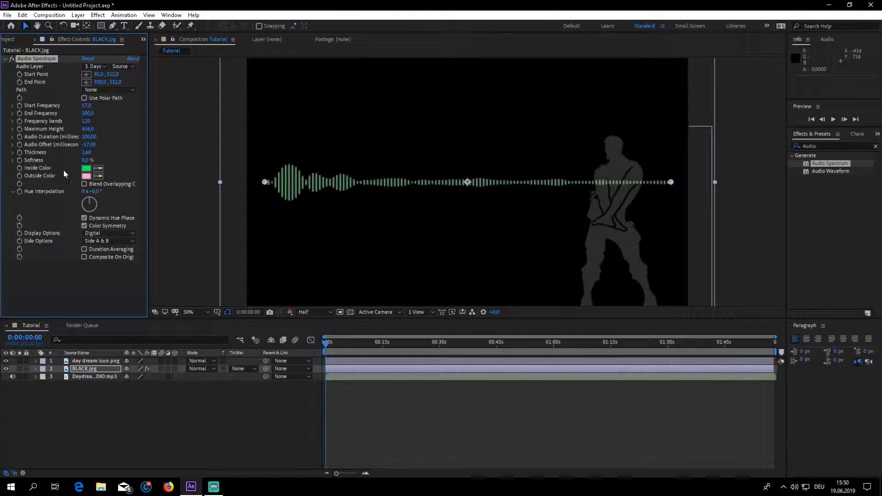
Set the spectrum's Inside Color to the vivid pink FF00A2.
left_click(86, 168)
left_click_drag(456, 239, 452, 197)
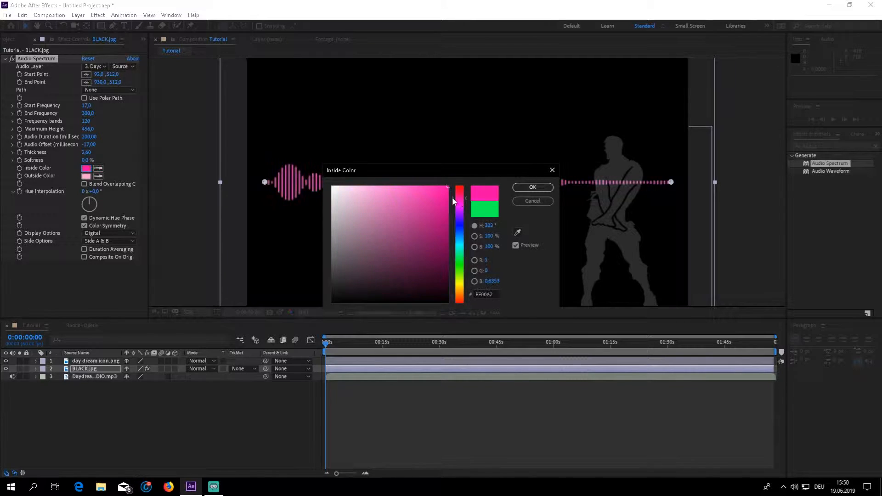
left_click(532, 187)
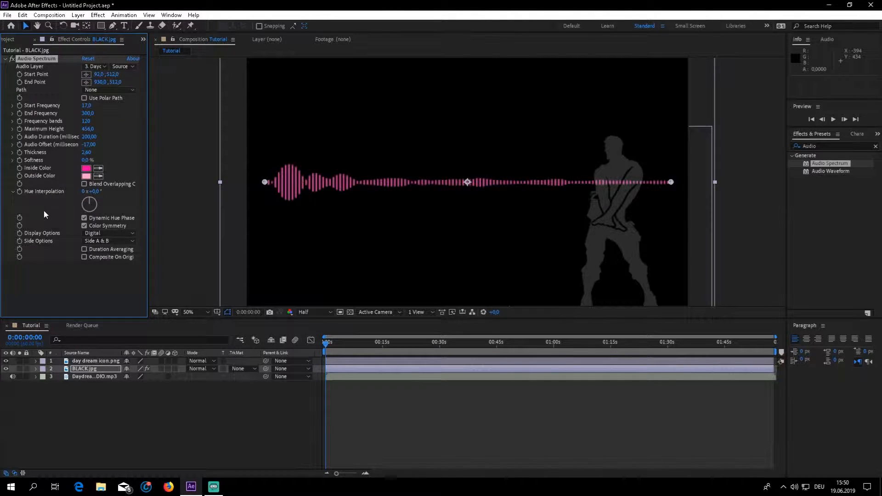
Set the spectrum's Hue Interpolation to 3 revolutions plus 15° for rainbow bars and play back the composition.
left_click(84, 192)
key("Return")
left_click(95, 191)
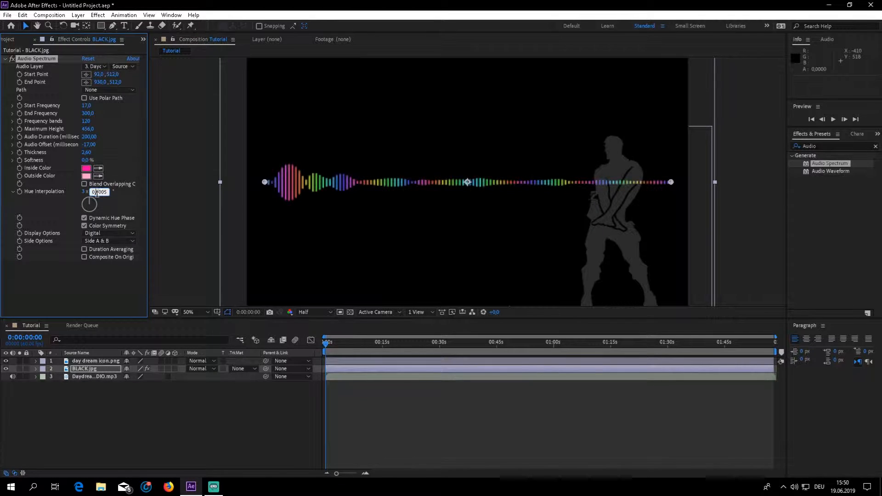
double_click(95, 192)
left_click(98, 193)
double_click(98, 193)
type("15")
key("Return")
left_click(215, 430)
key("space")
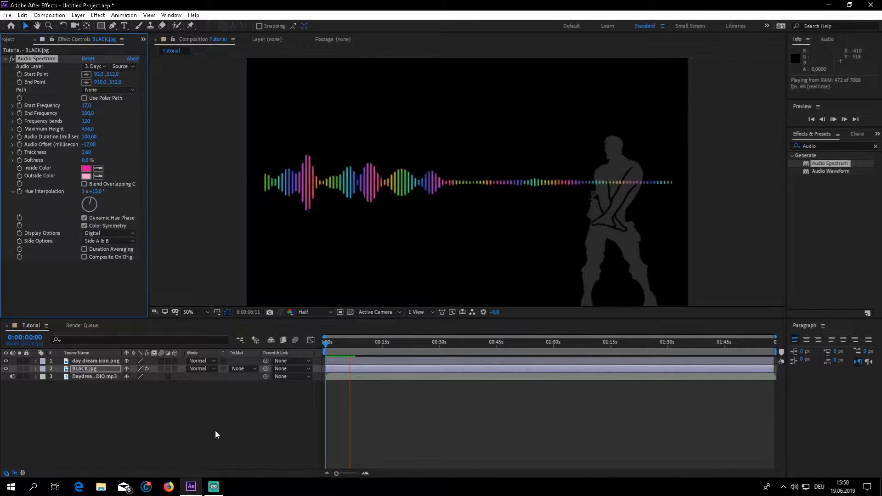
Return the playhead to the composition's start and keep the spectrum's Side Options at Side A & B.
left_click(358, 344)
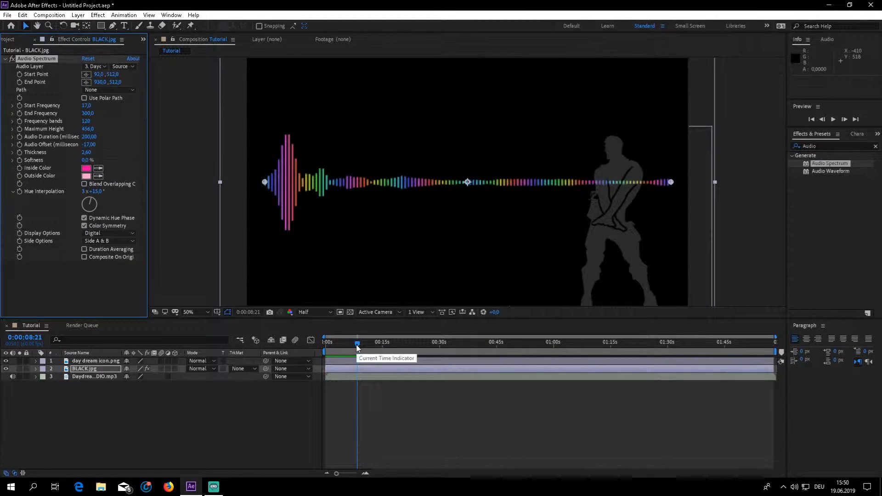
left_click_drag(357, 345, 322, 357)
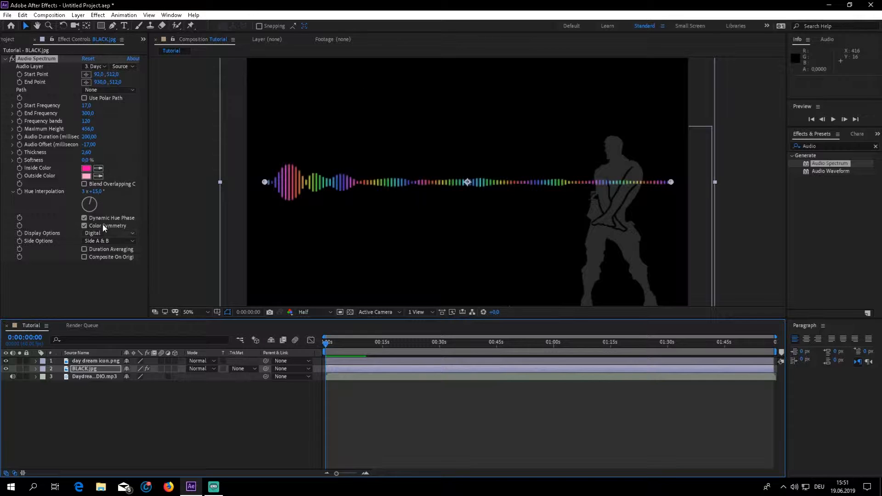
left_click(128, 241)
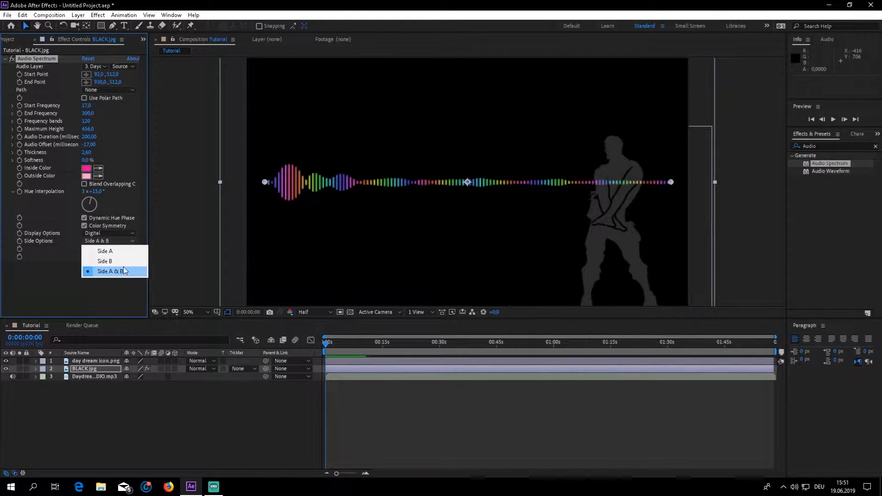
left_click(125, 271)
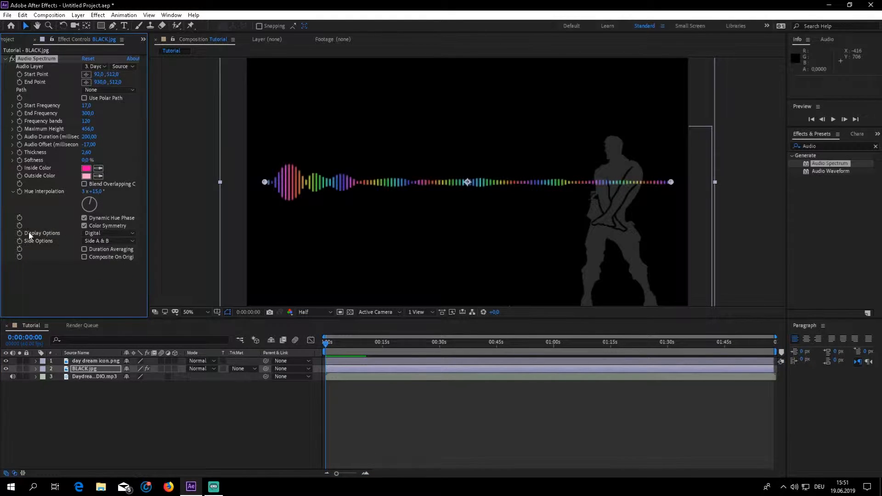
Try Analog lines as the spectrum's Display Options setting and preview it in playback.
left_click(89, 234)
left_click(102, 249)
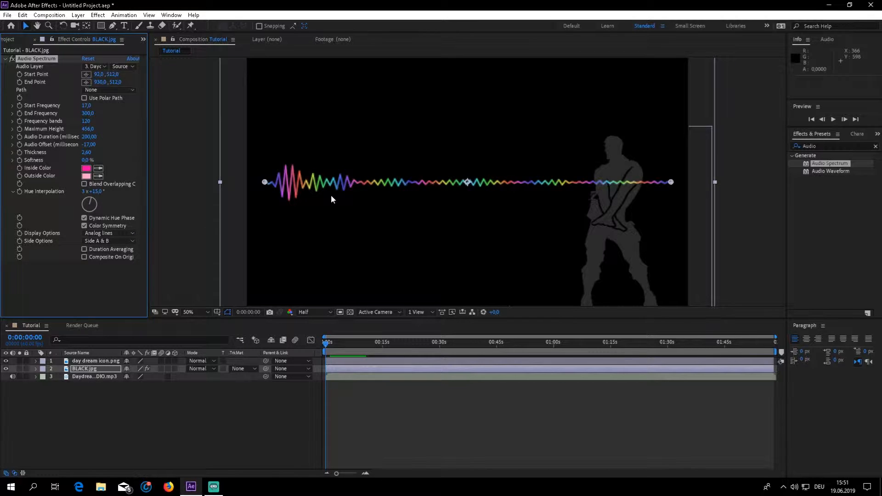
key("space")
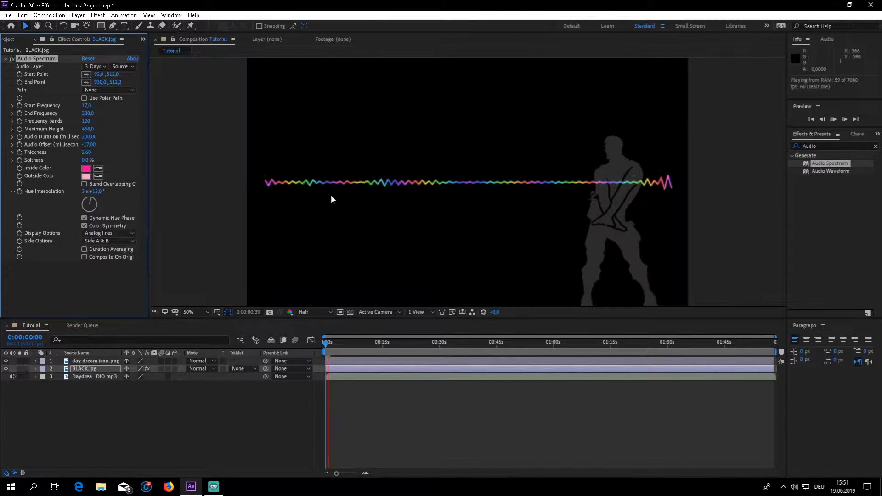
key("space")
Try Analog dots as the spectrum's Display Options setting and preview it in playback.
left_click(109, 233)
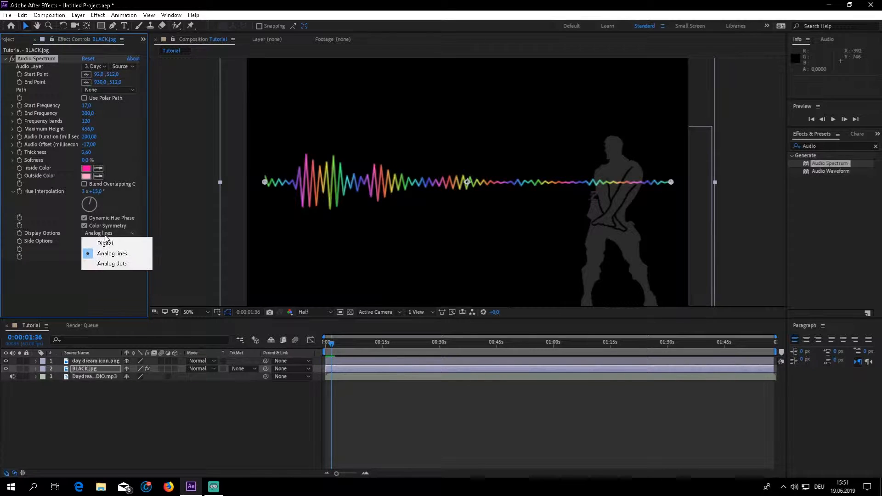
left_click(118, 265)
key("space")
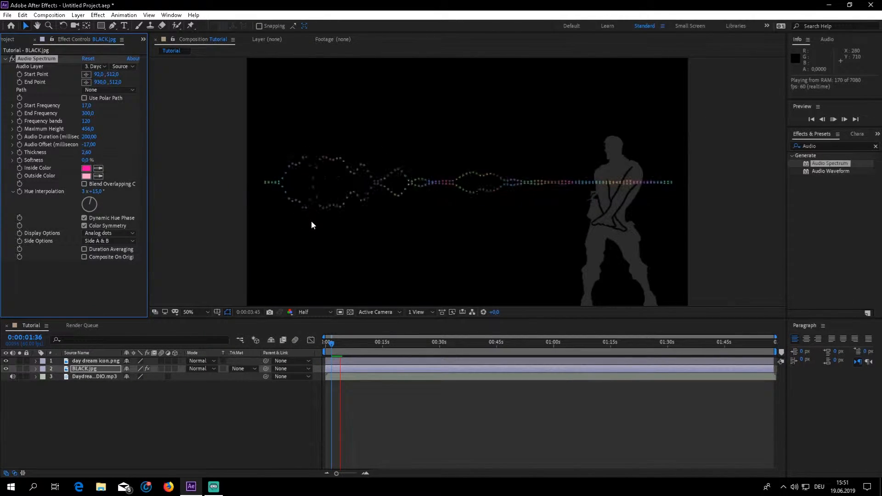
key("space")
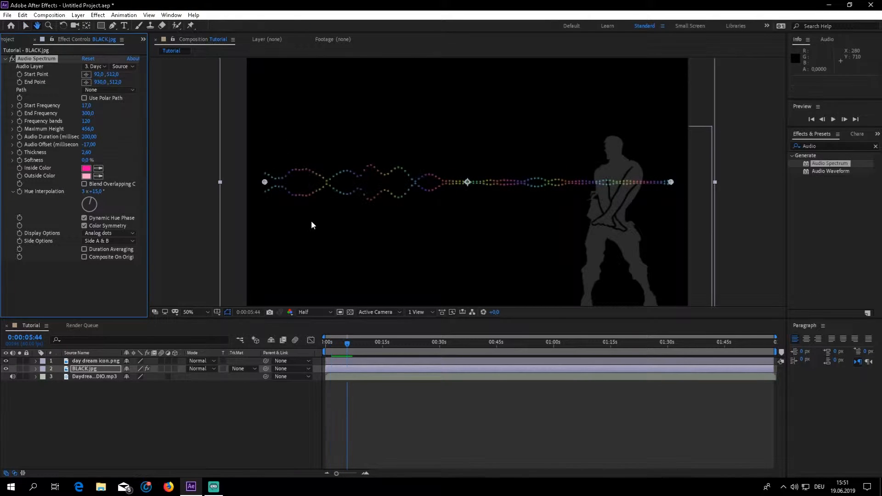
Set the spectrum's Display Options to Digital and return the playhead to the composition's start.
left_click(109, 233)
left_click(98, 242)
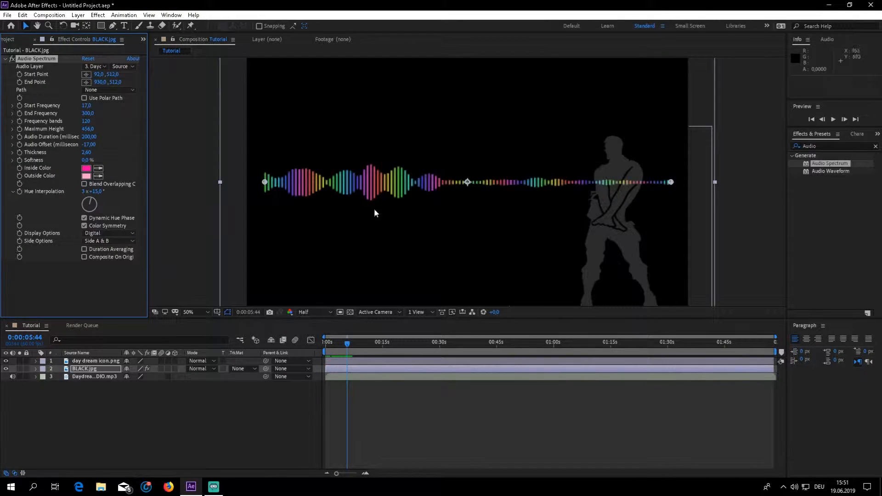
left_click_drag(348, 345, 247, 373)
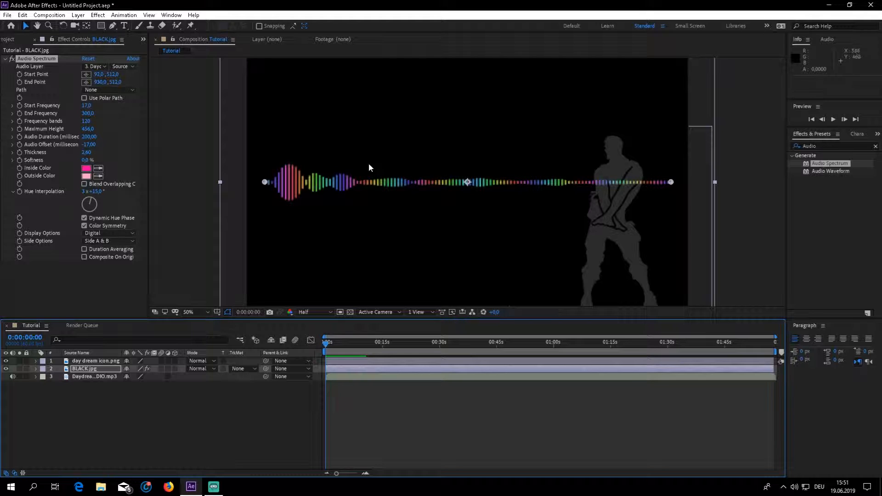
Find the Stylize Glow effect by searching for "glow" and apply it to the BLACK.jpg layer.
left_click(834, 147)
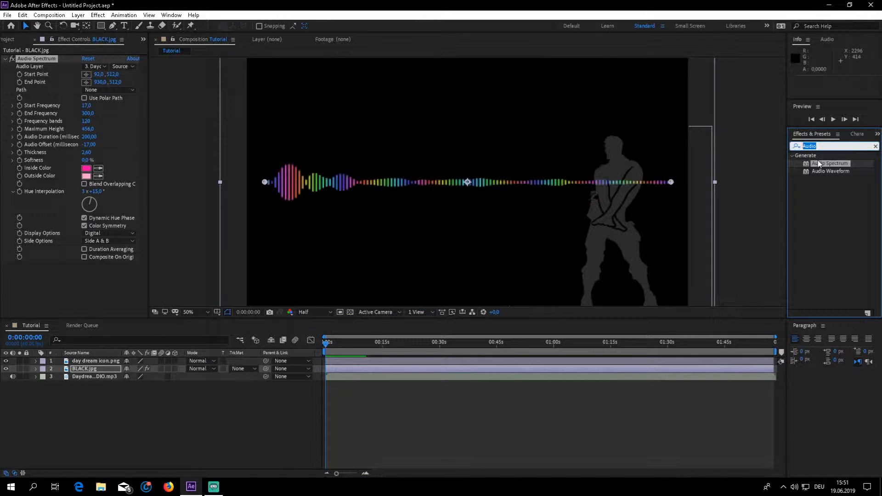
type("glow")
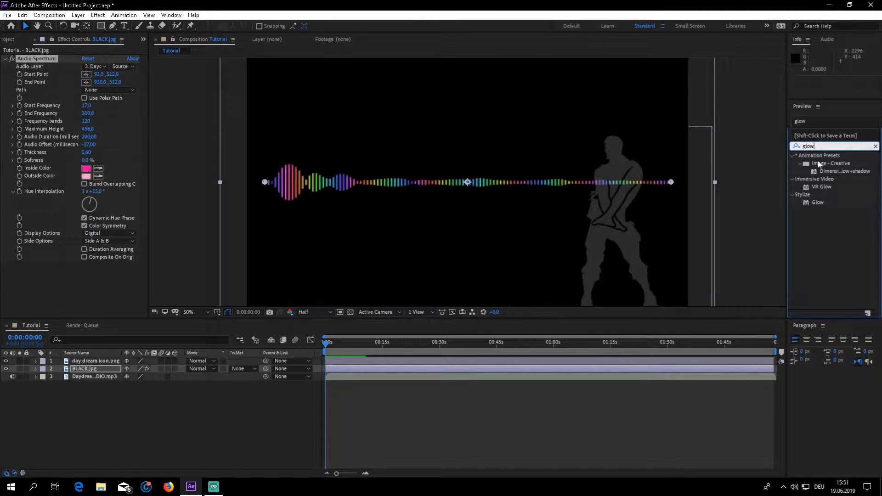
left_click_drag(820, 202, 104, 368)
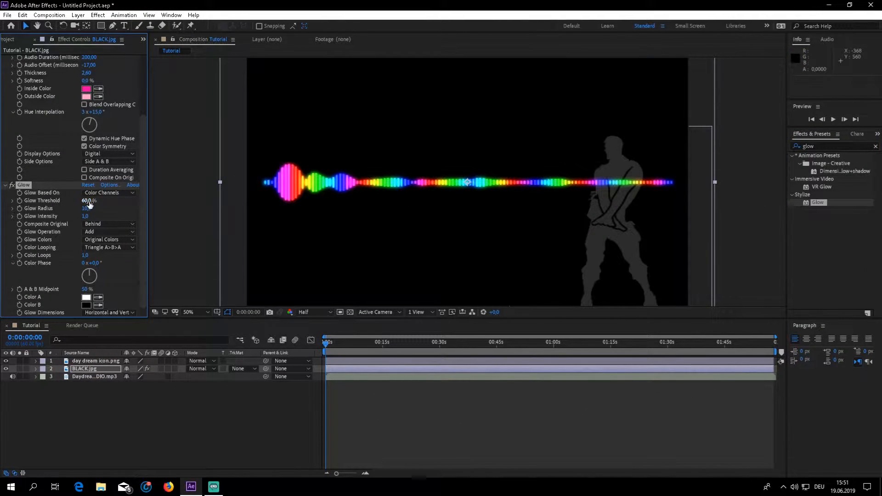
Set the Glow Threshold to 100%, the Glow Radius to 13 and the Glow Intensity to 1.2.
left_click_drag(87, 201, 148, 210)
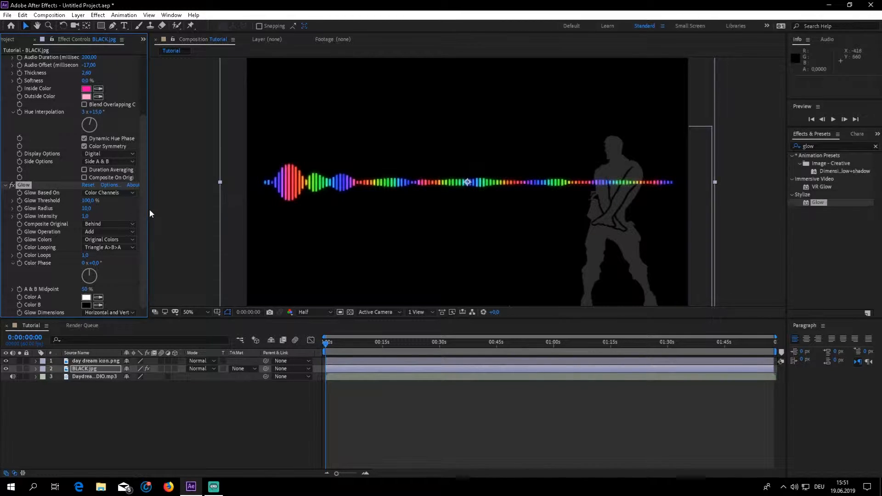
left_click_drag(82, 209, 88, 217)
left_click_drag(86, 216, 122, 214)
Try the Glow's Composite Original options, including None, and set it back to Behind.
left_click(98, 224)
left_click(117, 232)
left_click(99, 224)
left_click(128, 231)
left_click(113, 225)
left_click(104, 254)
left_click(102, 225)
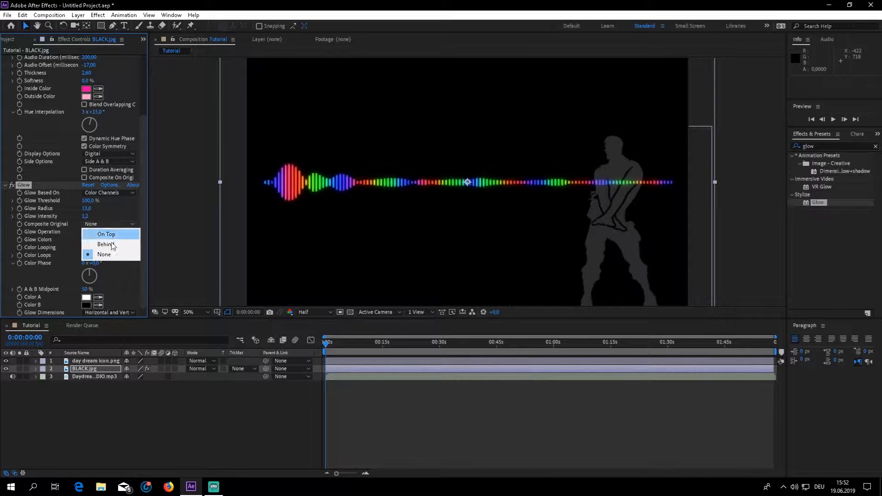
left_click(105, 244)
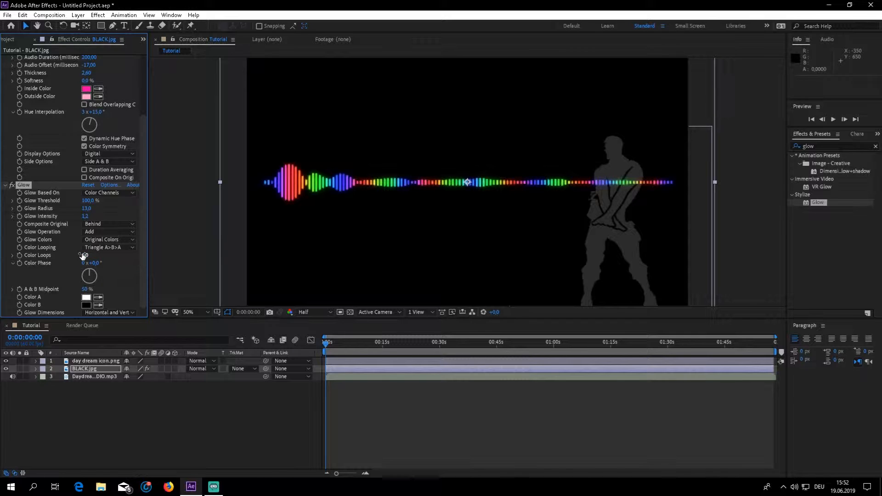
Compare the Glow's Color Looping options and set it to Sawtooth A>B.
left_click(134, 248)
left_click(127, 260)
left_click(114, 248)
left_click(127, 278)
left_click(126, 248)
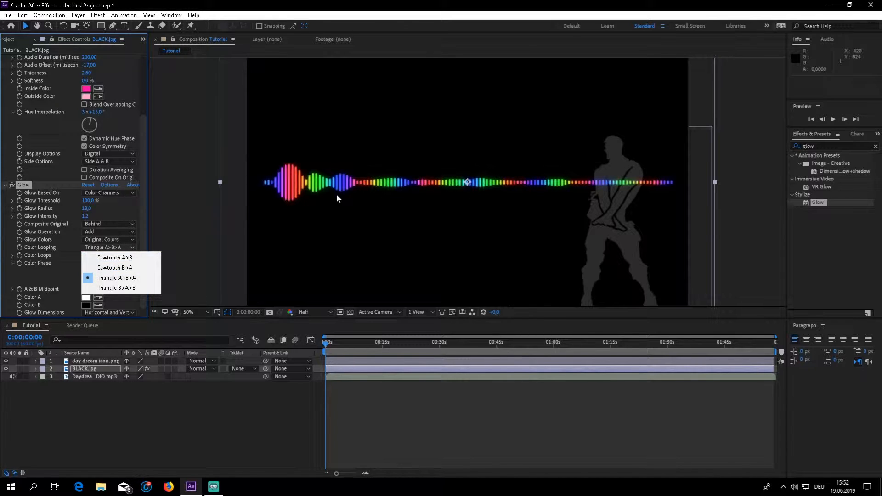
left_click(129, 258)
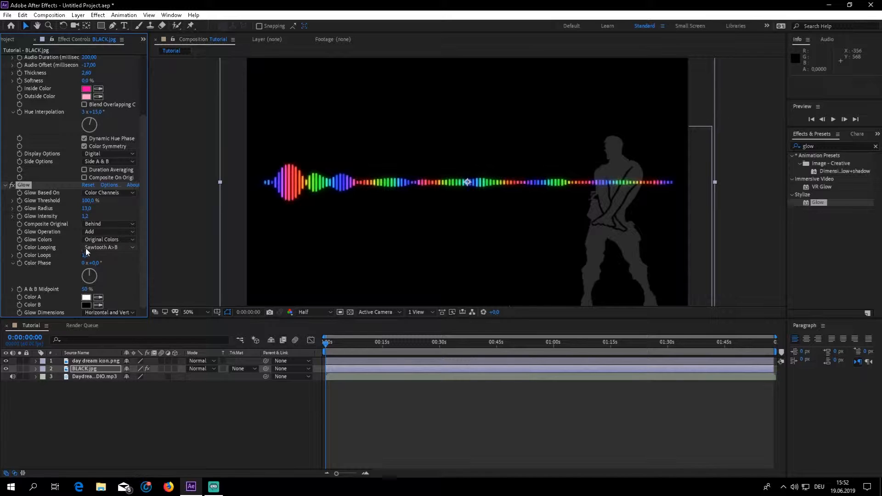
Play back the composition to check the glowing spectrum and return the playhead to the start.
scroll(37, 199, "up", 1)
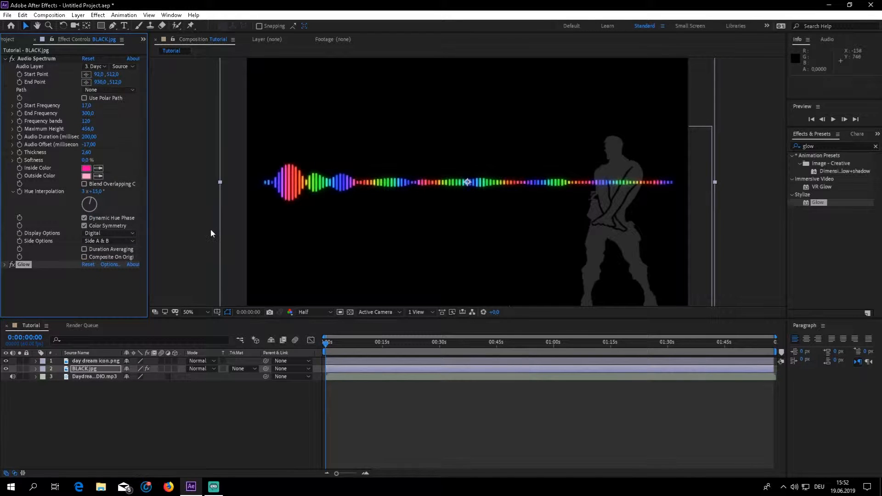
key("space")
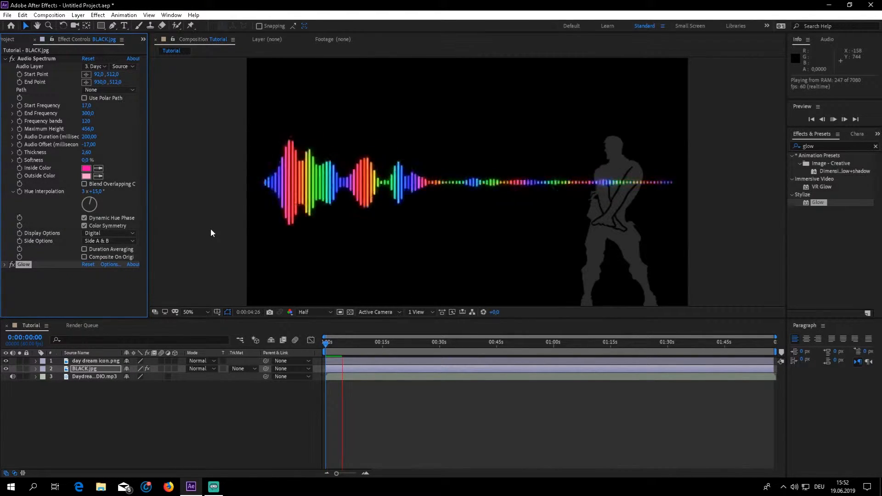
key("space")
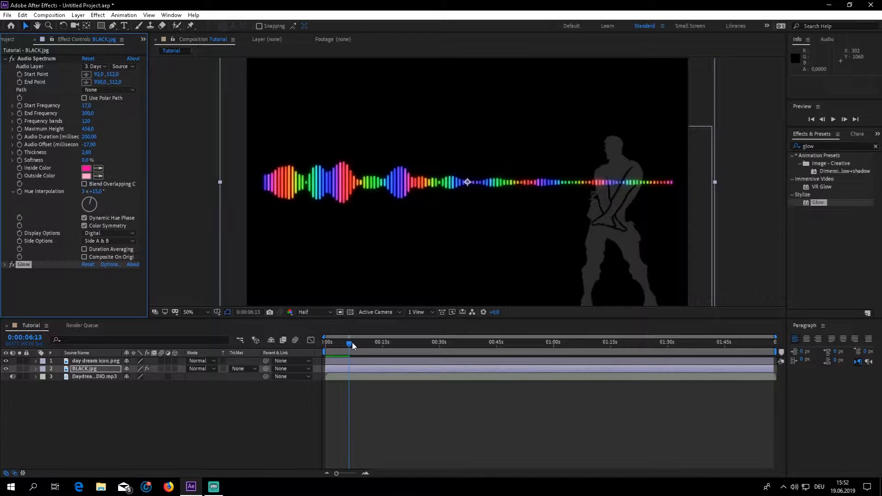
left_click_drag(350, 352, 325, 350)
left_click(4, 264)
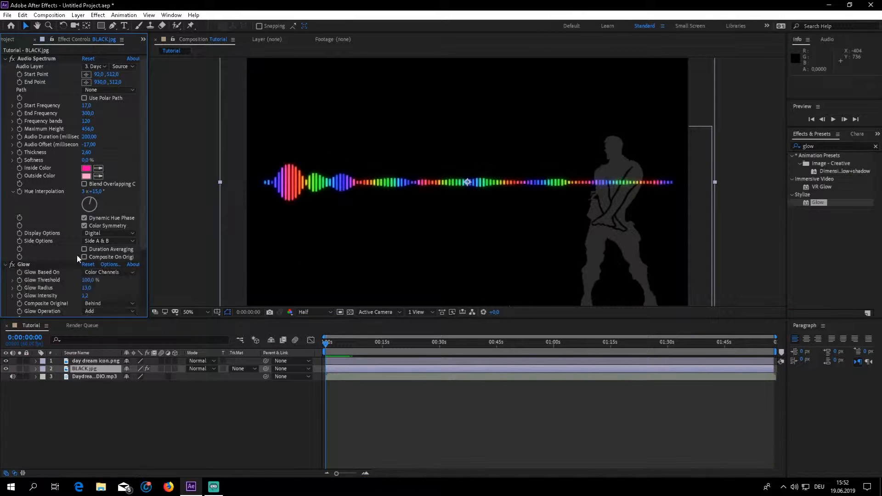
left_click(5, 265)
Browse the CC effects and narrow the effects search to "cc radial".
left_click(825, 144)
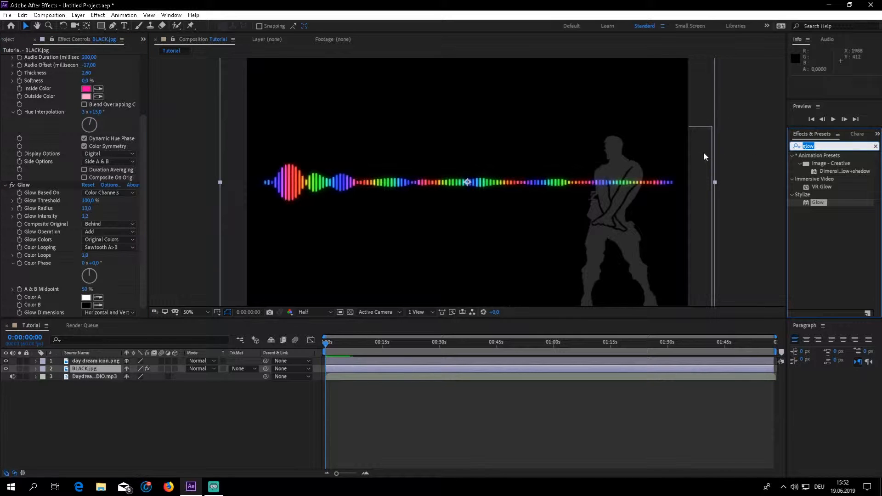
type("cc")
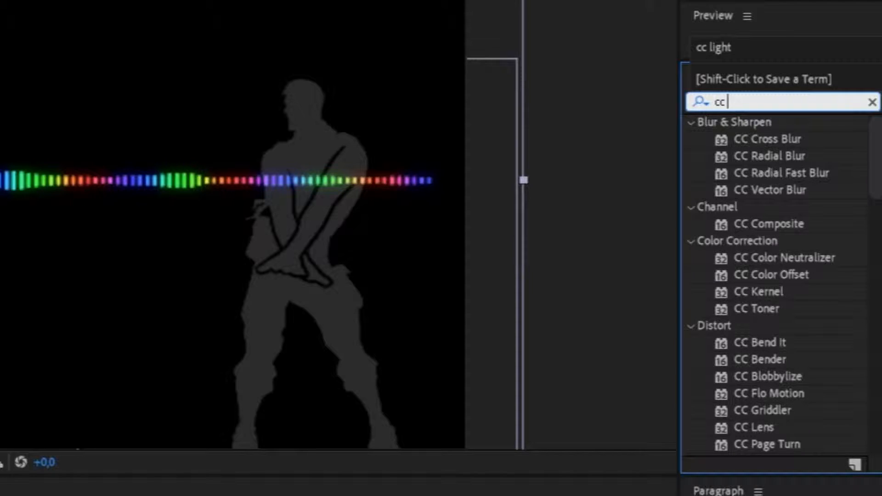
scroll(775, 294, "down", 3)
scroll(767, 294, "up", 3)
left_click(770, 103)
type("radial")
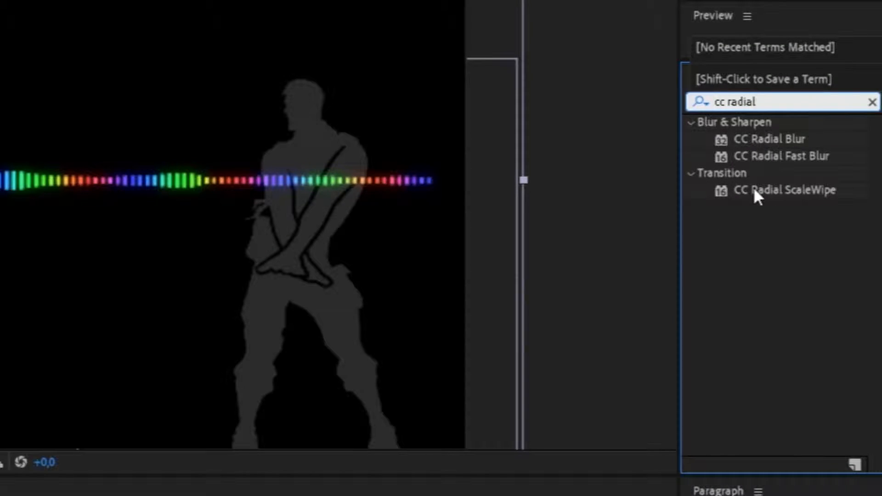
Search the effects for "light bur" and apply CC Light Burst 2.5 to the BLACK.jpg layer.
left_click(753, 99)
triple_click(753, 99)
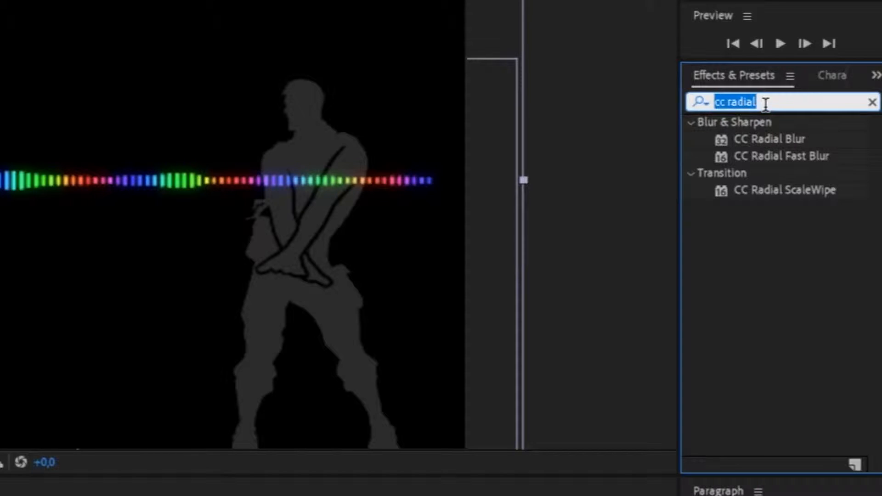
type("light ")
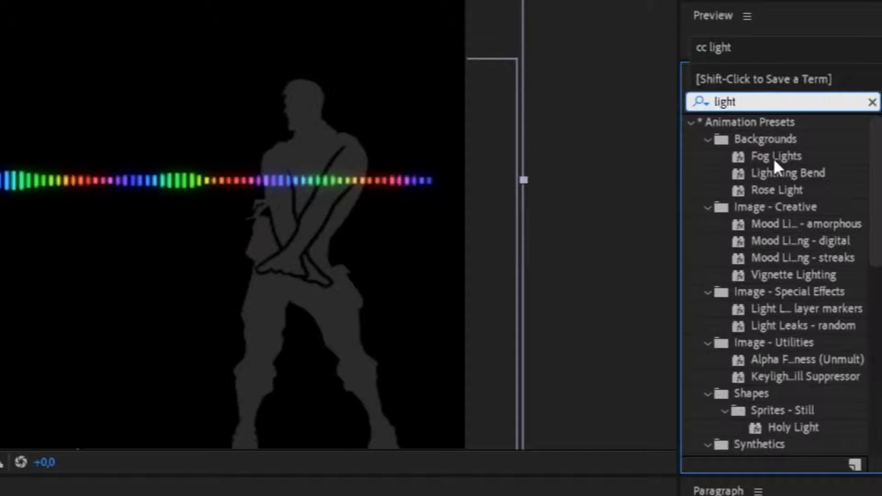
type("bur")
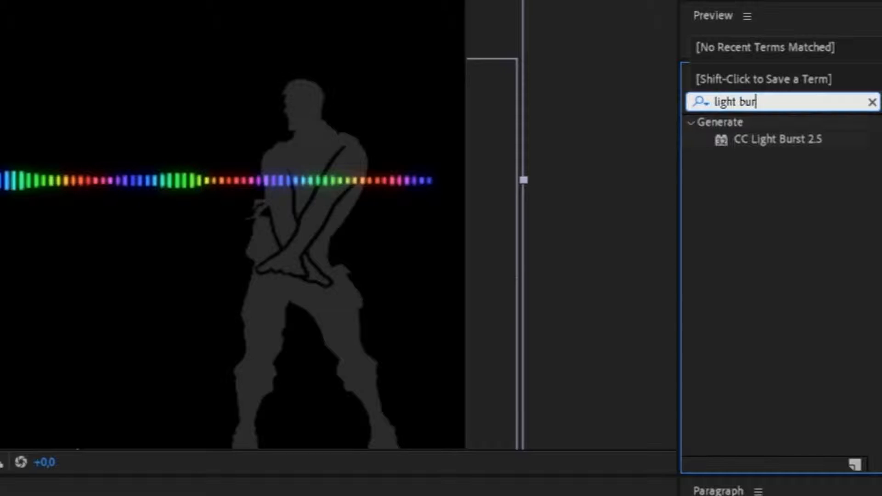
left_click_drag(795, 138, 95, 368)
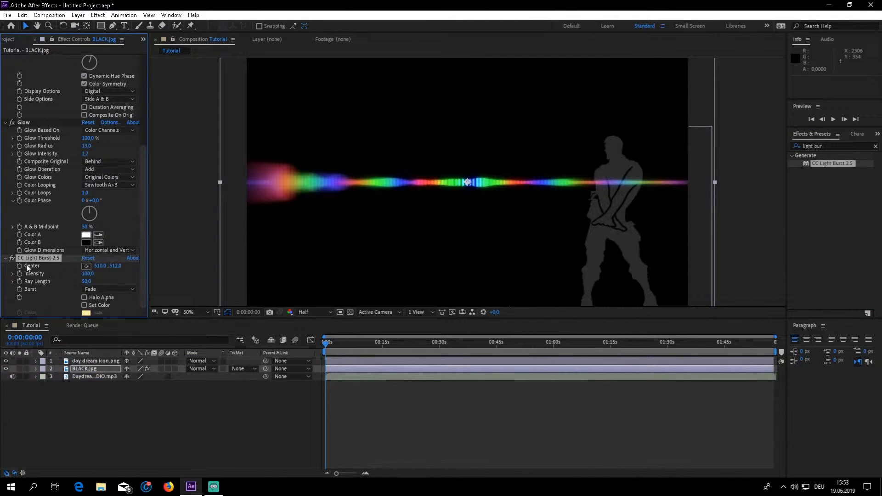
Set the CC Light Burst 2.5 Ray Length to 1.5 and its Intensity to 1070.
left_click_drag(89, 282, 46, 275)
left_click(87, 281)
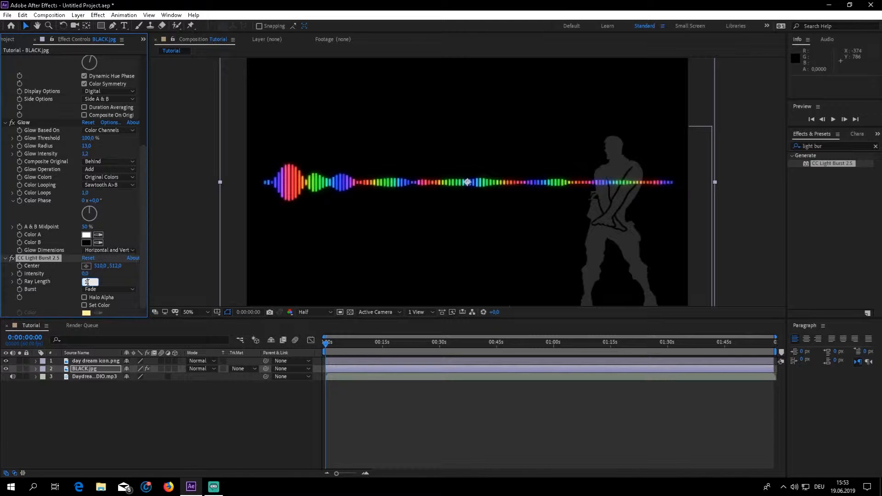
type("1,5")
key("Return")
left_click(88, 274)
type("580")
key("Return")
left_click_drag(113, 269, 130, 267)
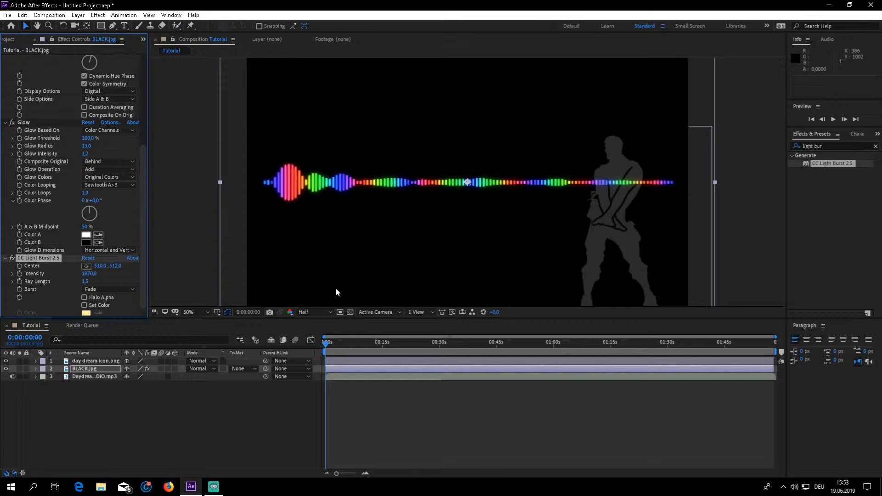
Preview the light burst in playback, return the playhead to the start and select the CC Light Burst 2.5 effect.
key("space")
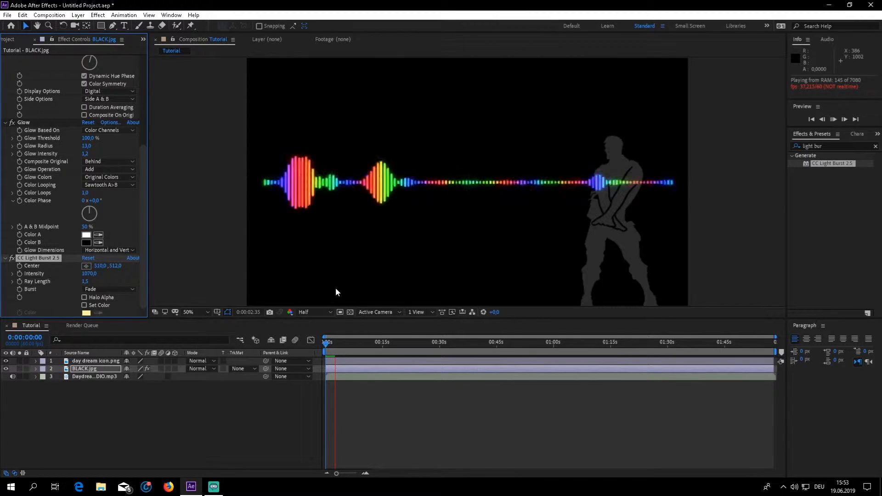
key("space")
left_click_drag(337, 344, 274, 355)
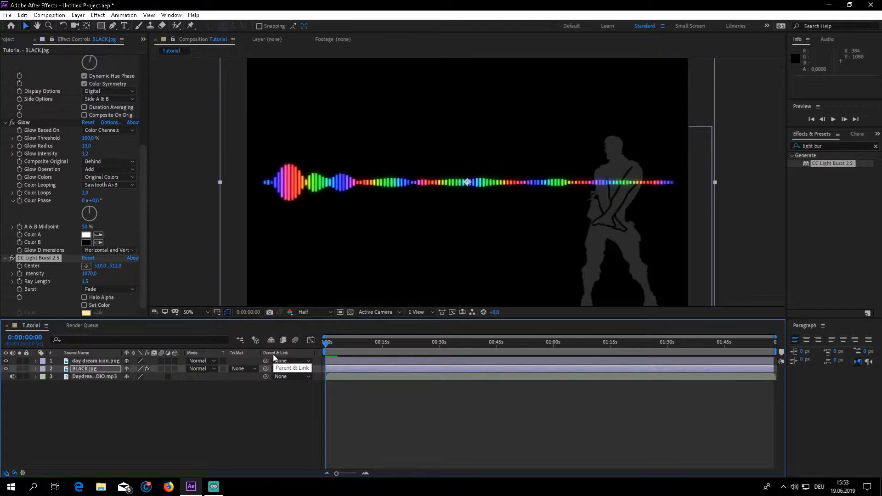
left_click(40, 259)
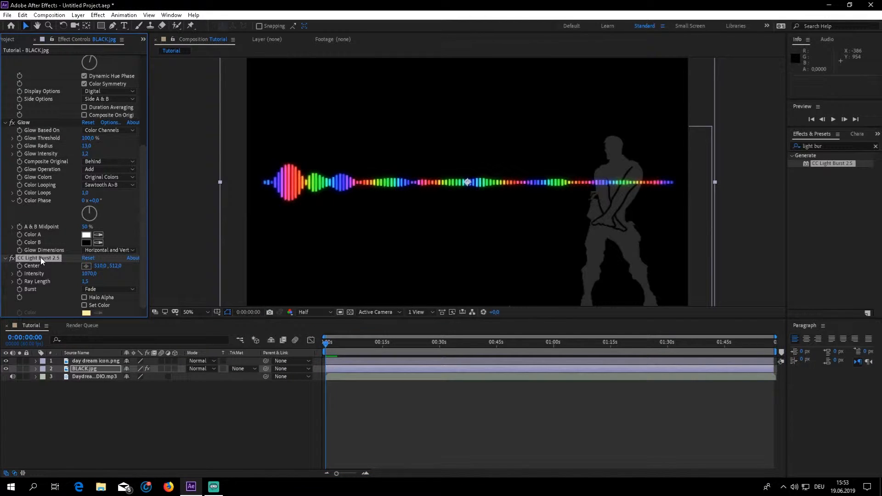
Delete the CC Light Burst 2.5 effect from the BLACK.jpg layer.
key("Delete")
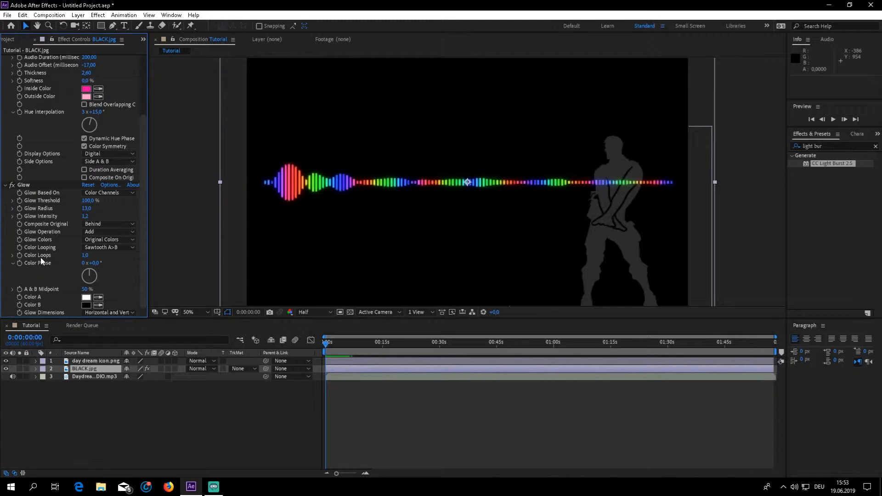
scroll(40, 258, "up", 5)
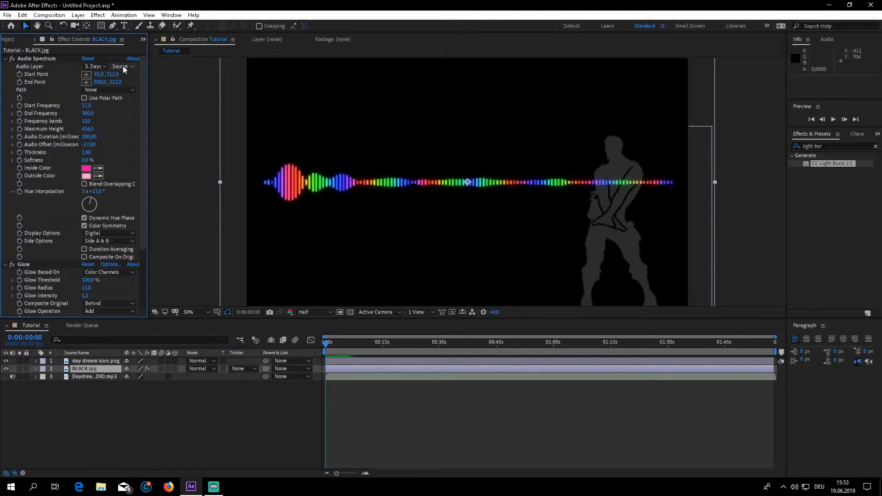
Create a new composition named Audio and place its timeline directly after the Tutorial timeline.
left_click(46, 15)
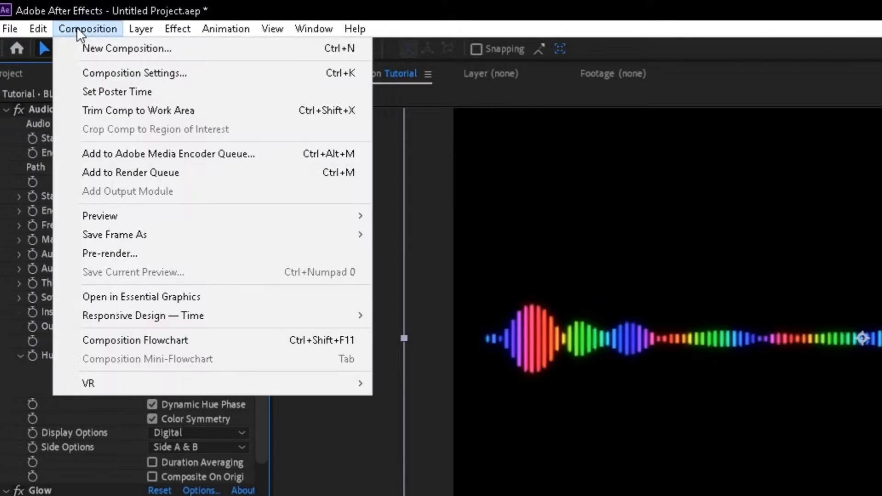
left_click(106, 49)
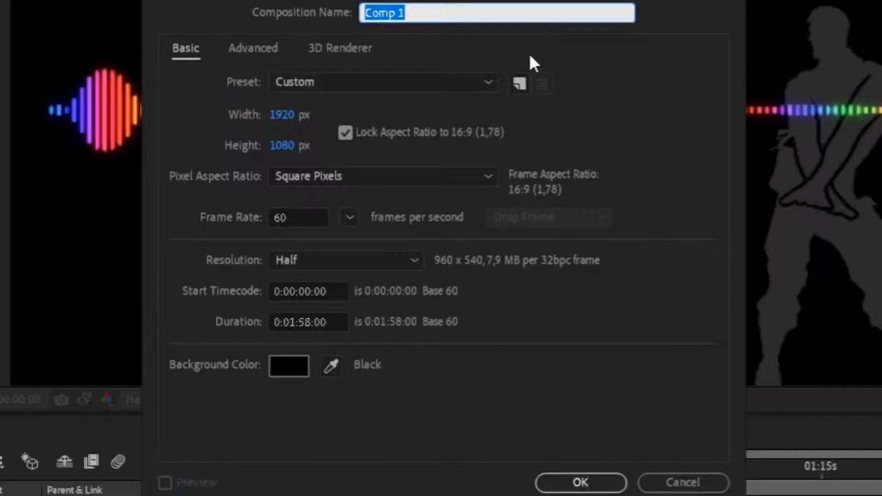
type("Audio")
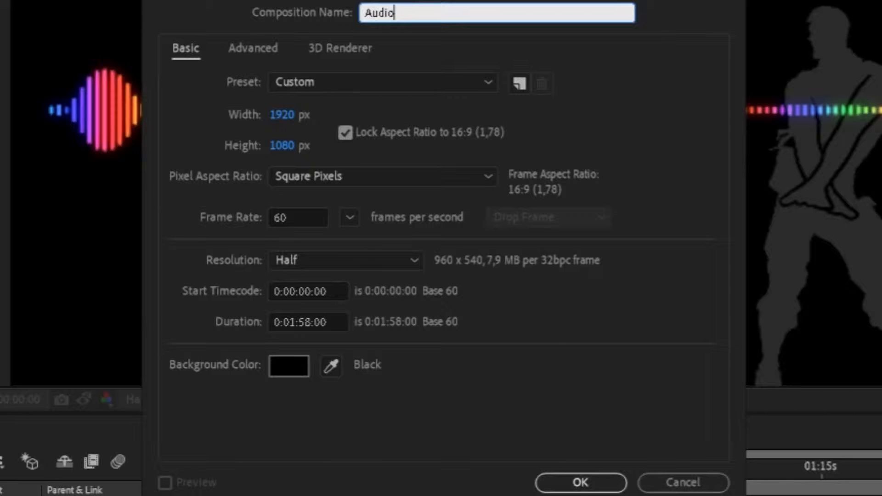
left_click(578, 482)
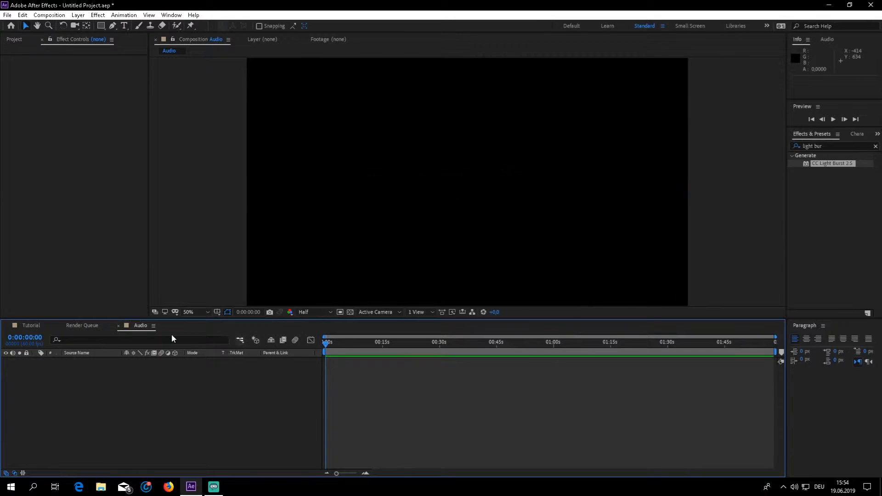
left_click_drag(139, 329, 84, 329)
Add Daydream 8D AUDIO.mp3 from the project files as a layer in the Audio composition.
right_click(77, 389)
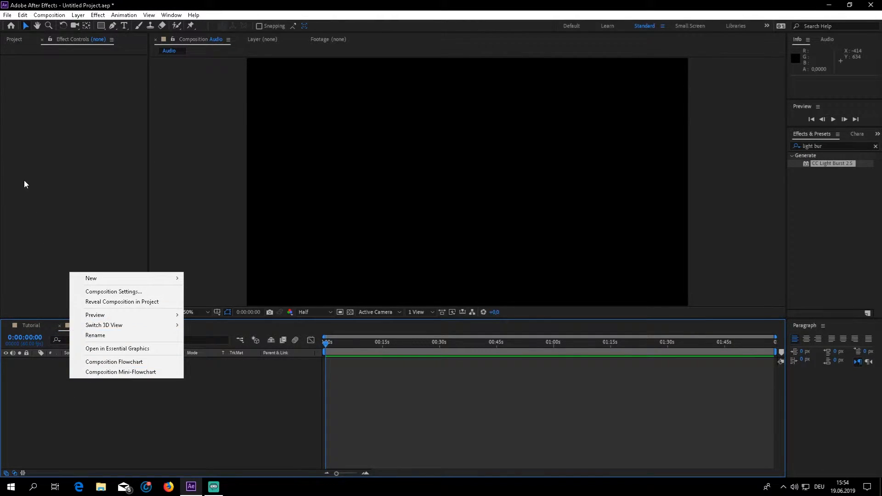
left_click(31, 227)
left_click(14, 40)
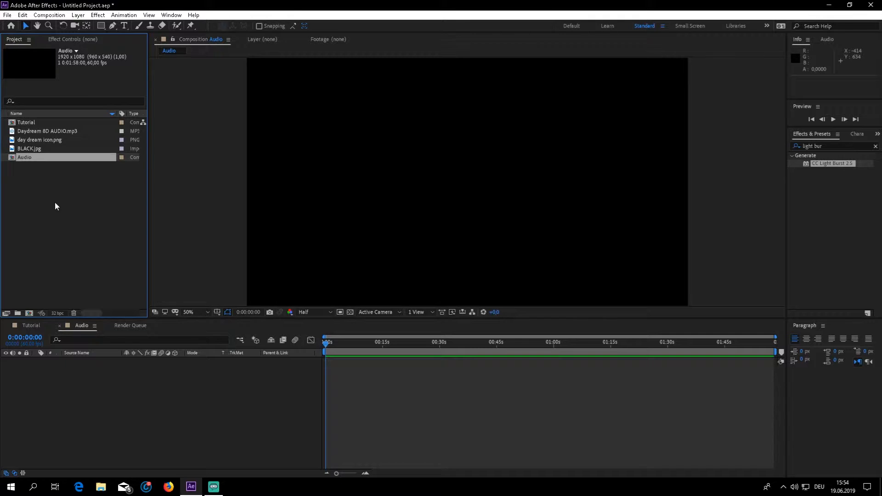
left_click_drag(49, 131, 49, 370)
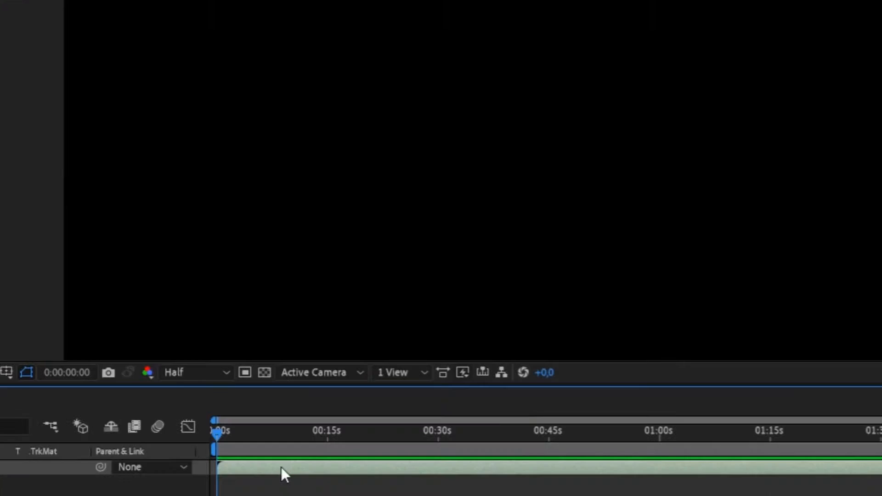
Convert the audio of the Daydream 8D AUDIO.mp3 layer to keyframes with the Keyframe Assistant.
right_click(361, 362)
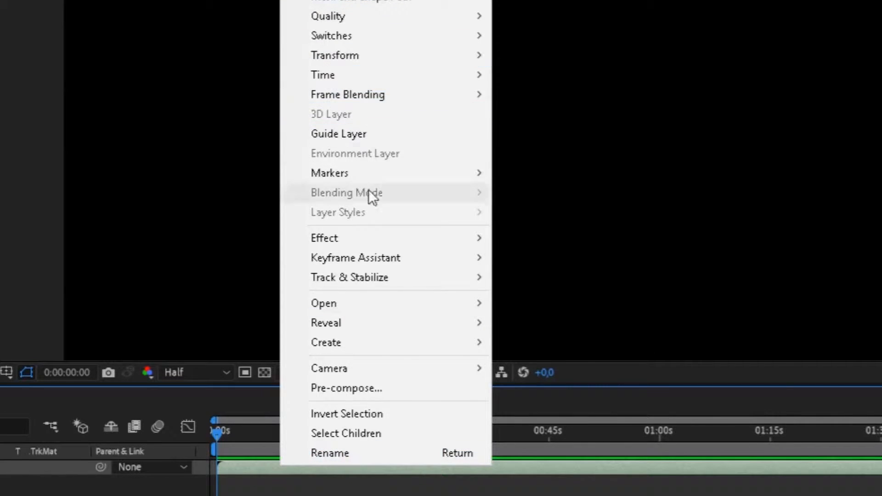
mouse_move(465, 263)
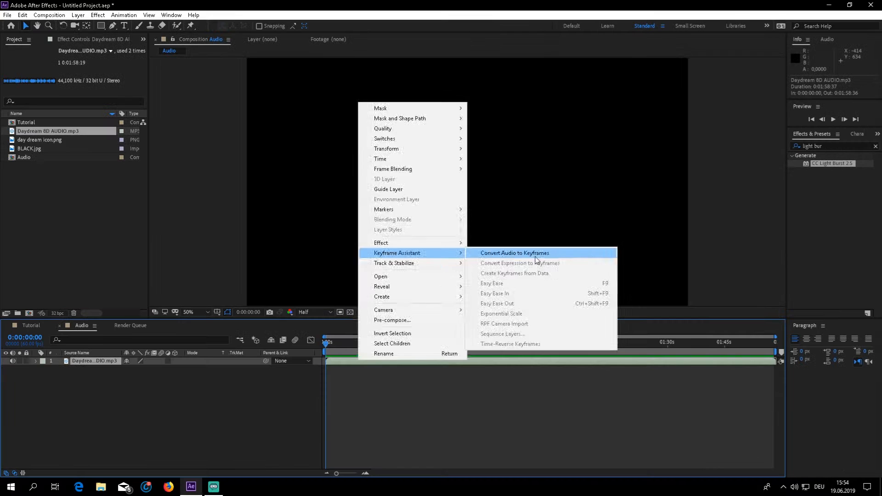
left_click(624, 262)
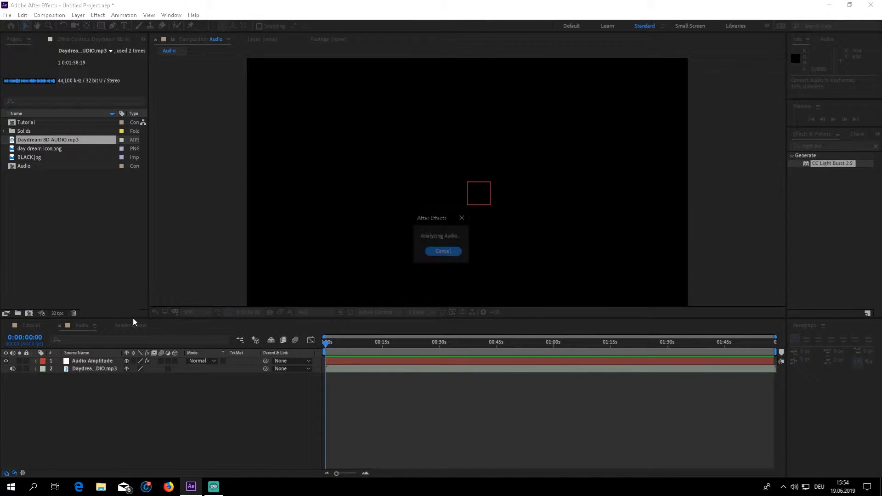
Return to the Tutorial composition, checking the export options and the Audio composition's layers.
left_click(25, 326)
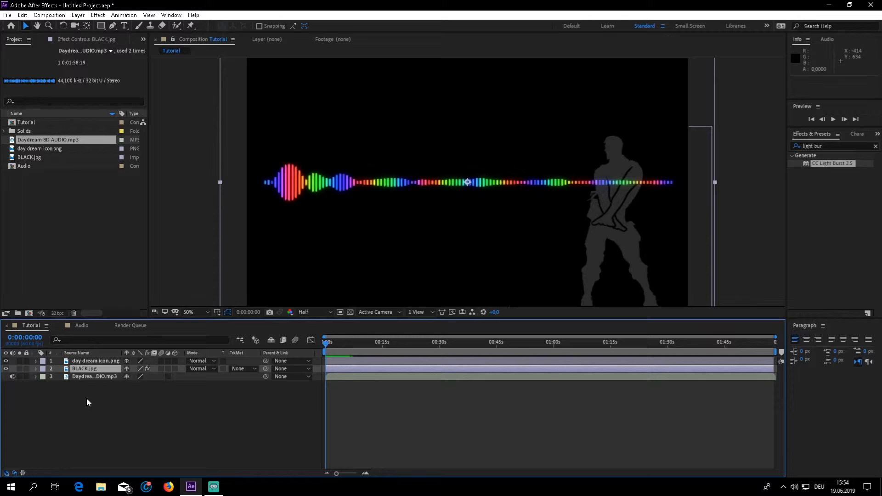
left_click(8, 14)
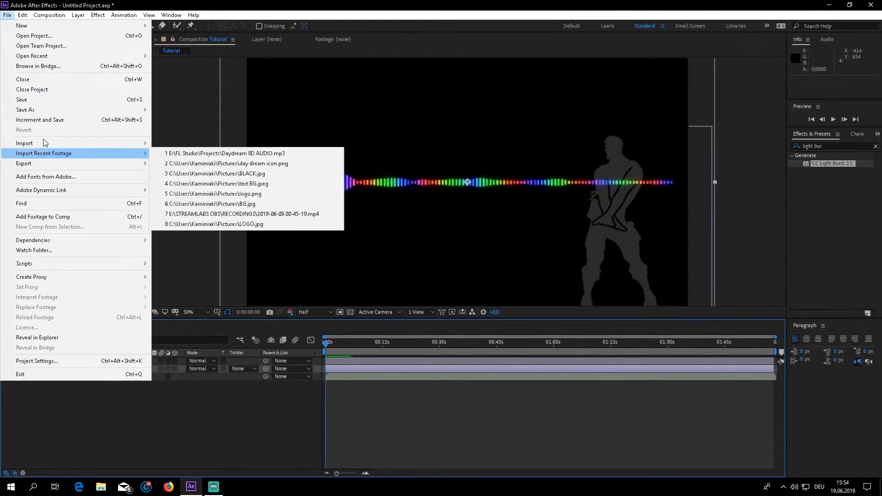
mouse_move(111, 164)
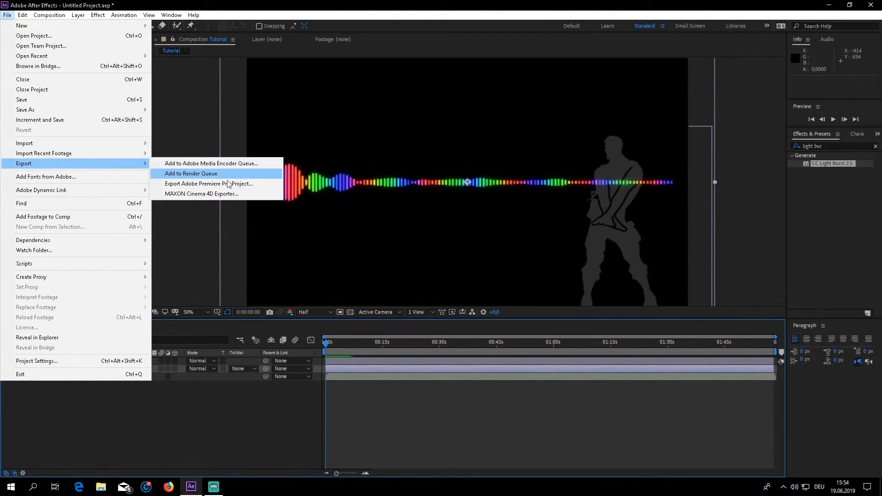
left_click(256, 412)
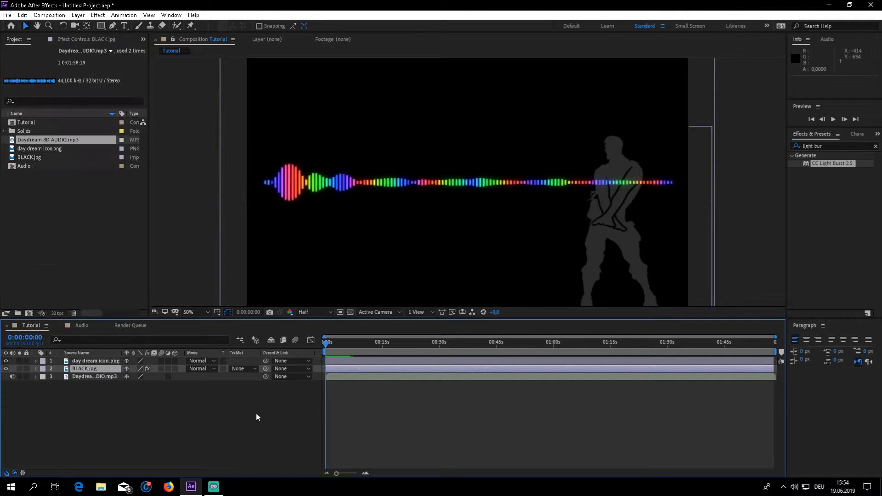
left_click(68, 326)
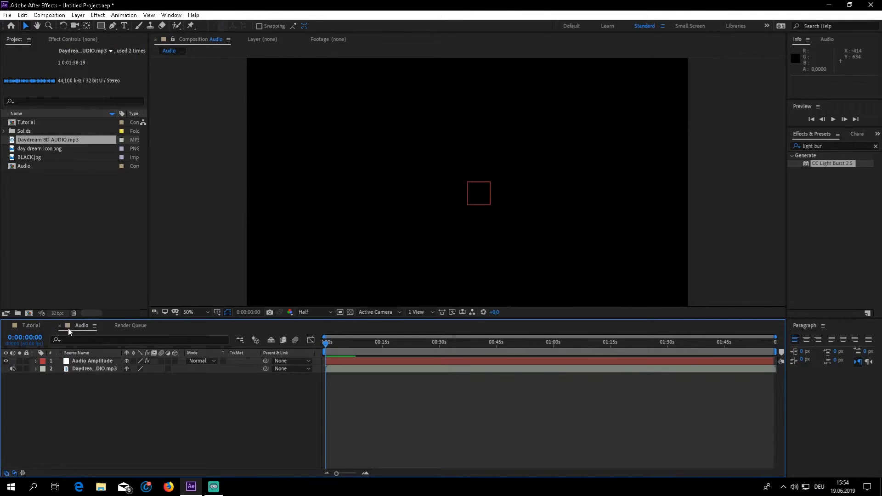
left_click(27, 327)
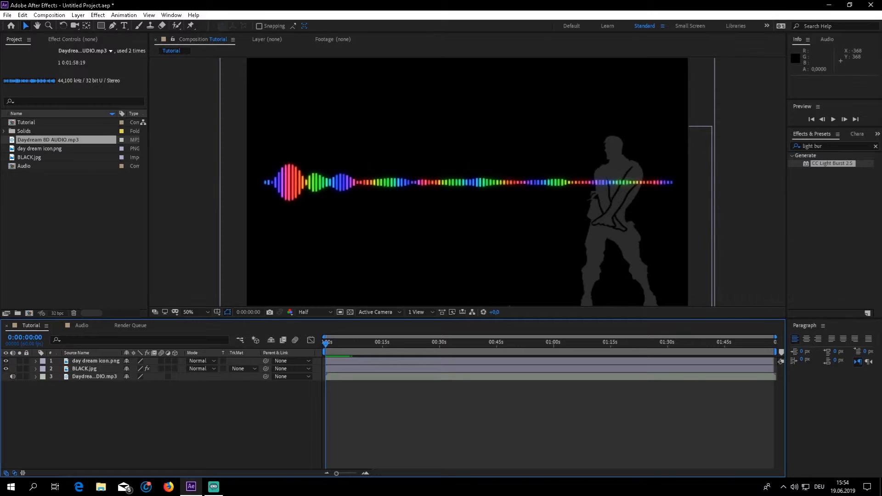
Clear the "light bur" term from the effects search.
left_click(841, 145)
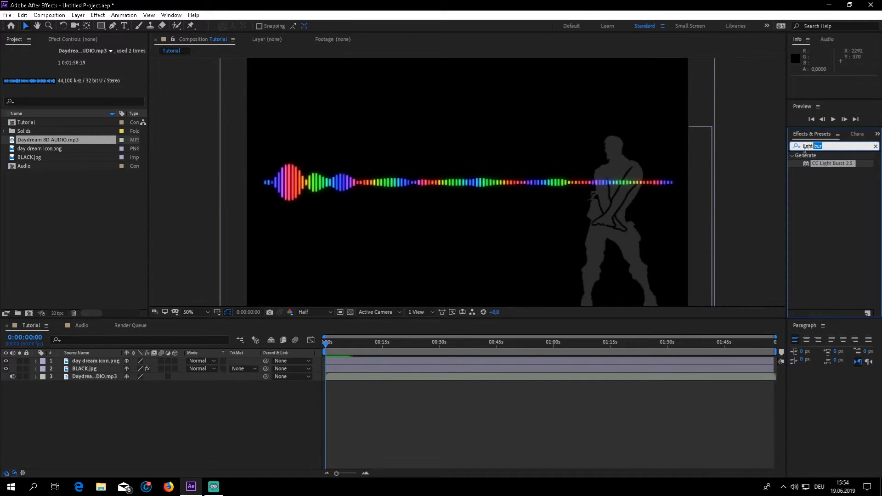
key("BackSpace")
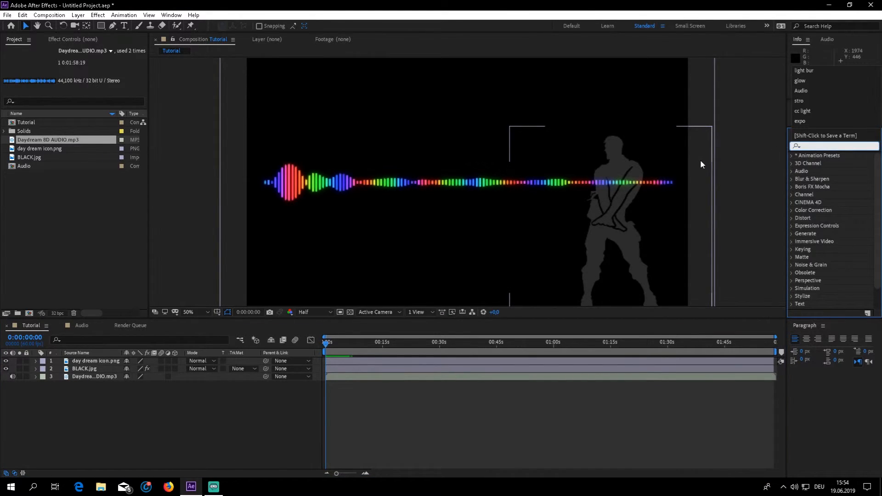